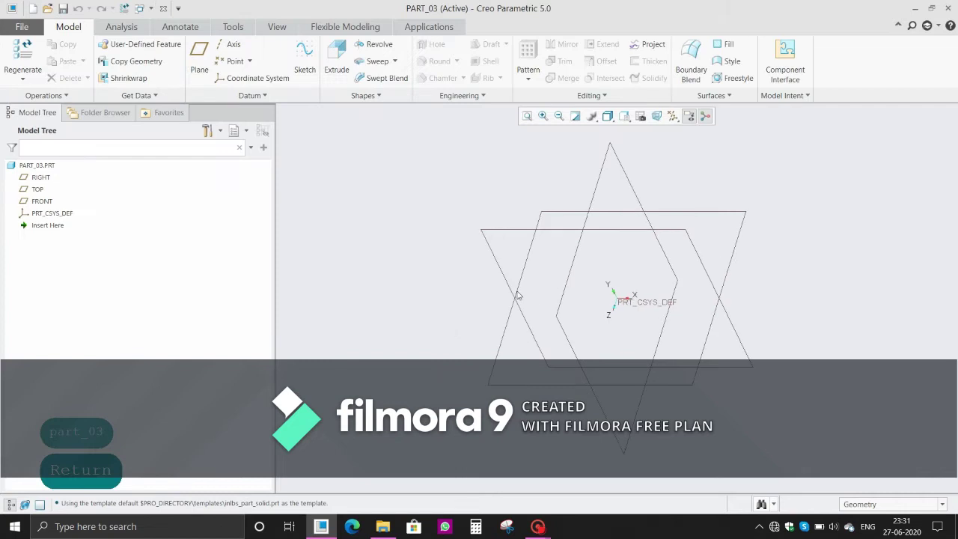
# - Start an Extrude on the FRONT plane and orient its sketch to the 2D sketch view
pyautogui.scroll(-1, 539, 261)
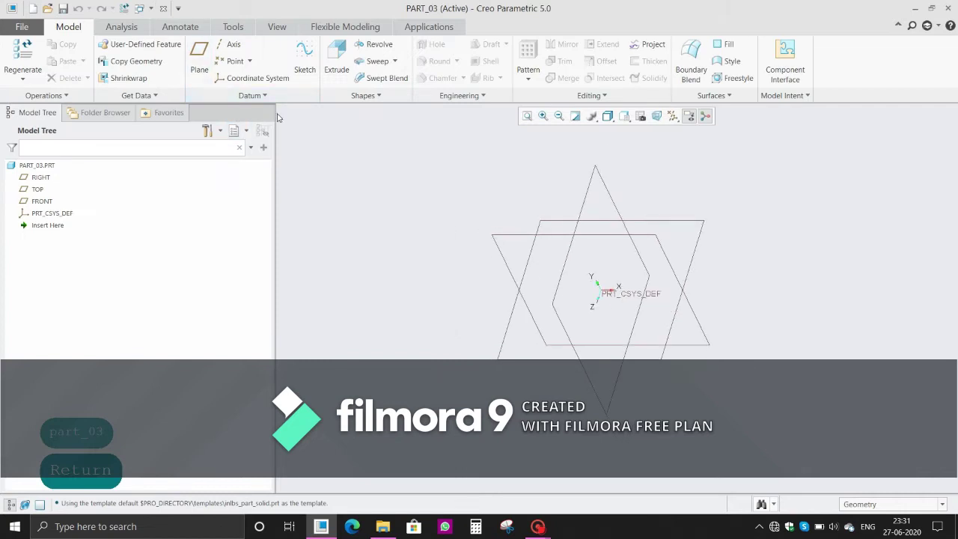
pyautogui.click(42, 200)
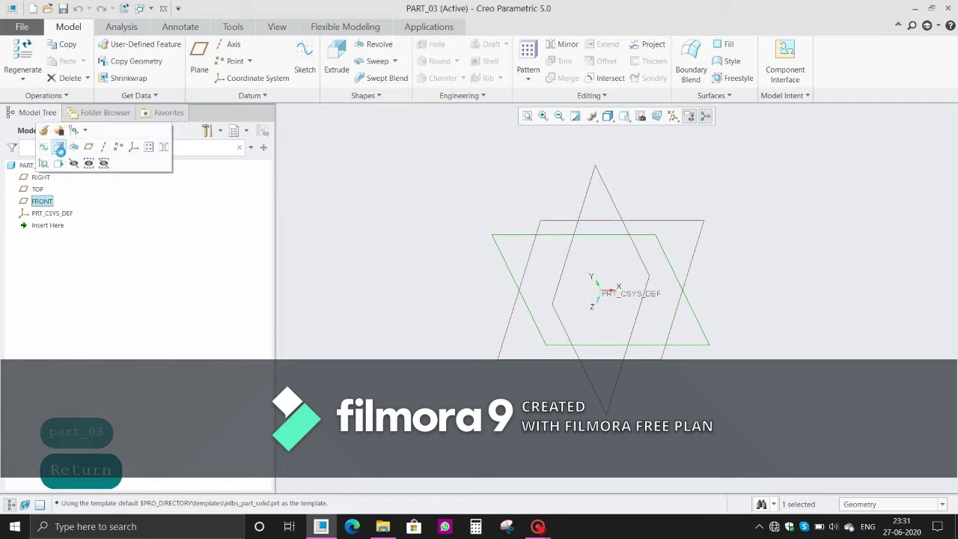
pyautogui.click(59, 148)
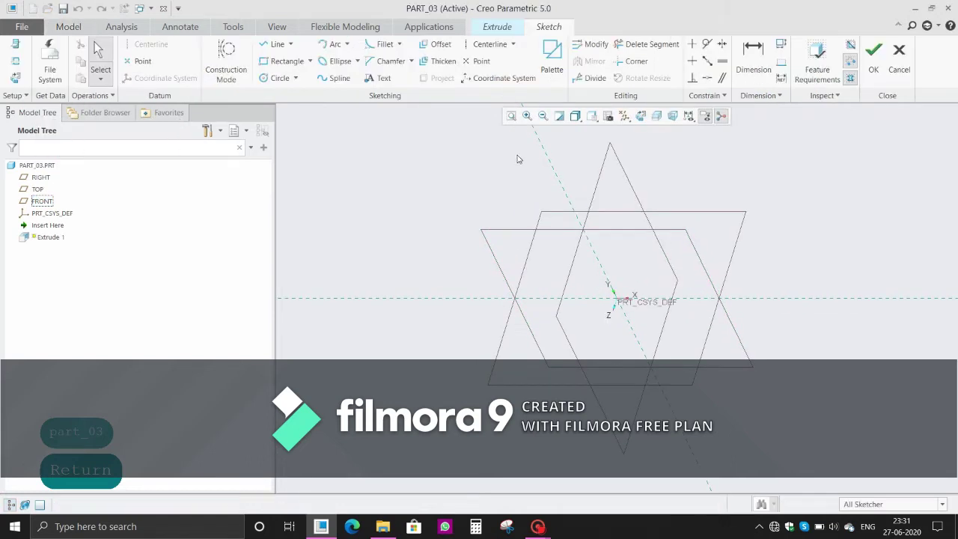
pyautogui.click(640, 116)
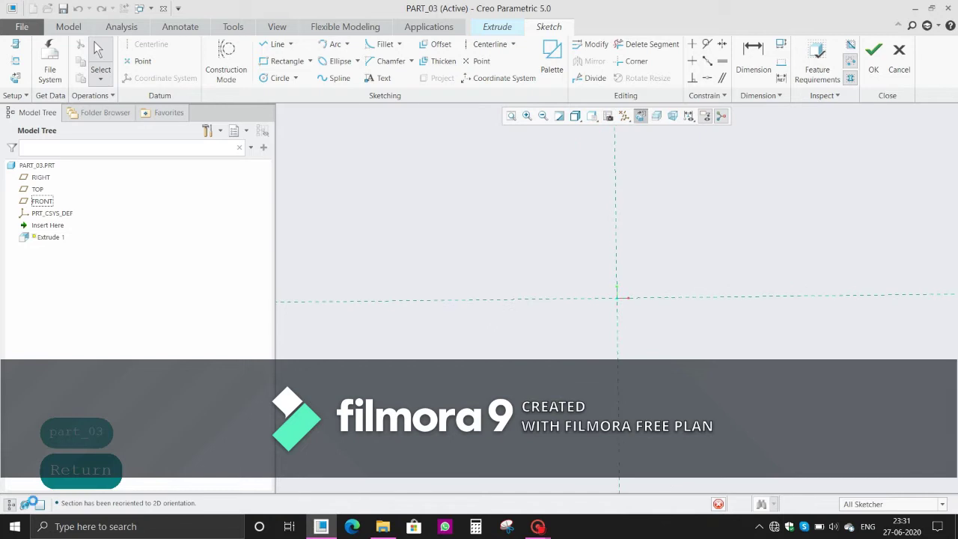
pyautogui.doubleClick(10, 507)
# - Draw a vertical and a horizontal centerline through the sketch origin
pyautogui.scroll(2, 359, 249)
pyautogui.scroll(-4, 381, 243)
pyautogui.scroll(3, 408, 235)
pyautogui.scroll(-5, 472, 246)
pyautogui.scroll(4, 472, 245)
pyautogui.scroll(-5, 472, 245)
pyautogui.scroll(3, 391, 157)
pyautogui.scroll(-3, 449, 221)
pyautogui.scroll(2, 349, 217)
pyautogui.click(488, 44)
pyautogui.click(490, 225)
pyautogui.click(488, 190)
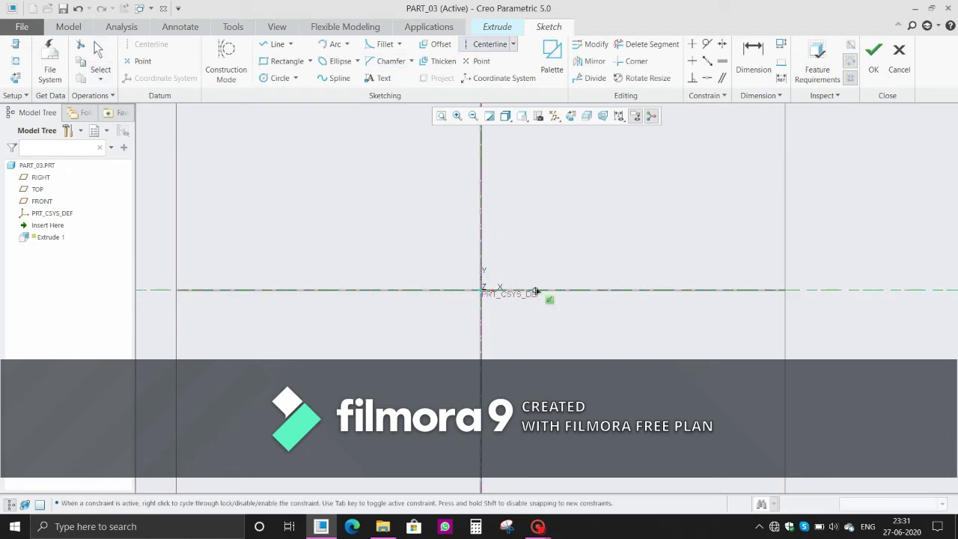
pyautogui.click(358, 289)
pyautogui.click(327, 291)
pyautogui.middleClick(361, 258)
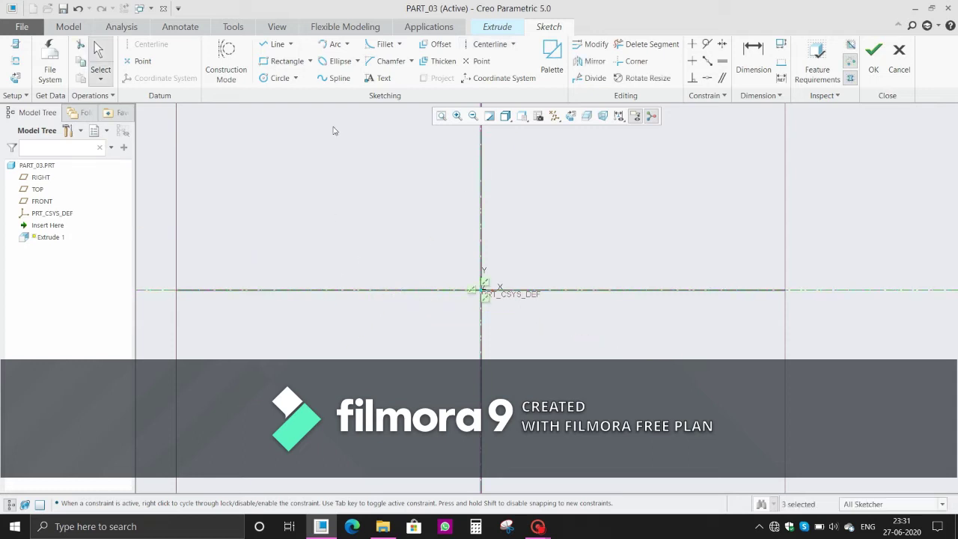
# - Sketch a rectangle about 235 by 130 around the origin, crossing both centerlines
pyautogui.click(283, 61)
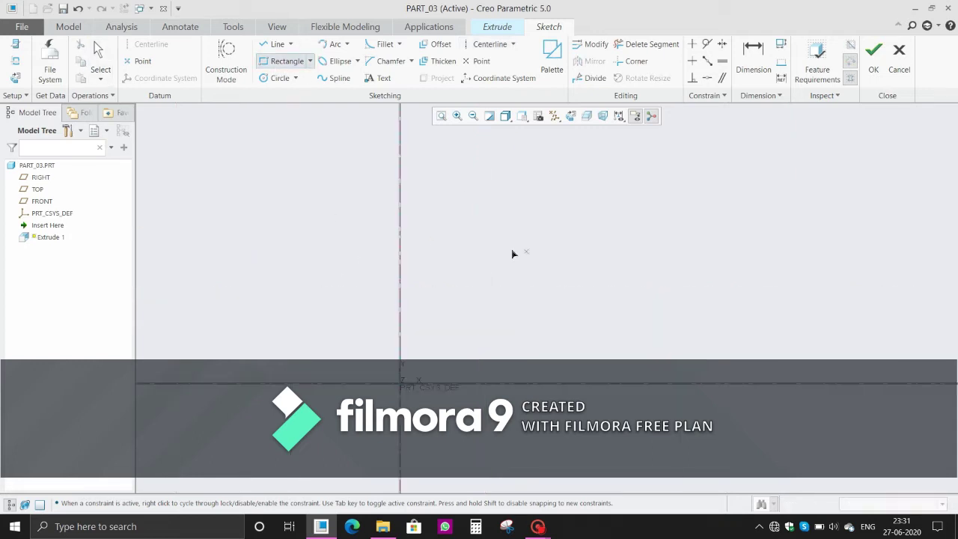
pyautogui.scroll(3, 379, 331)
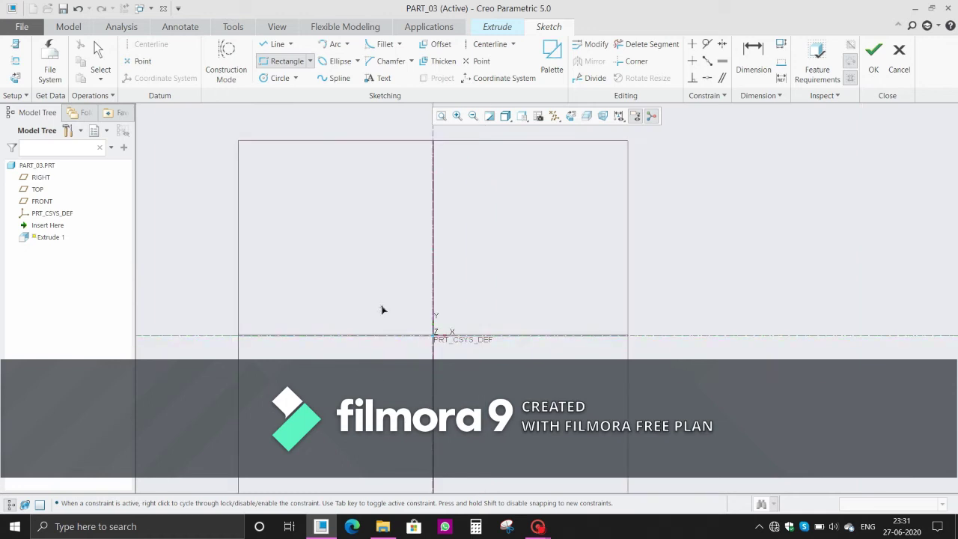
pyautogui.scroll(-4, 474, 385)
pyautogui.scroll(4, 514, 298)
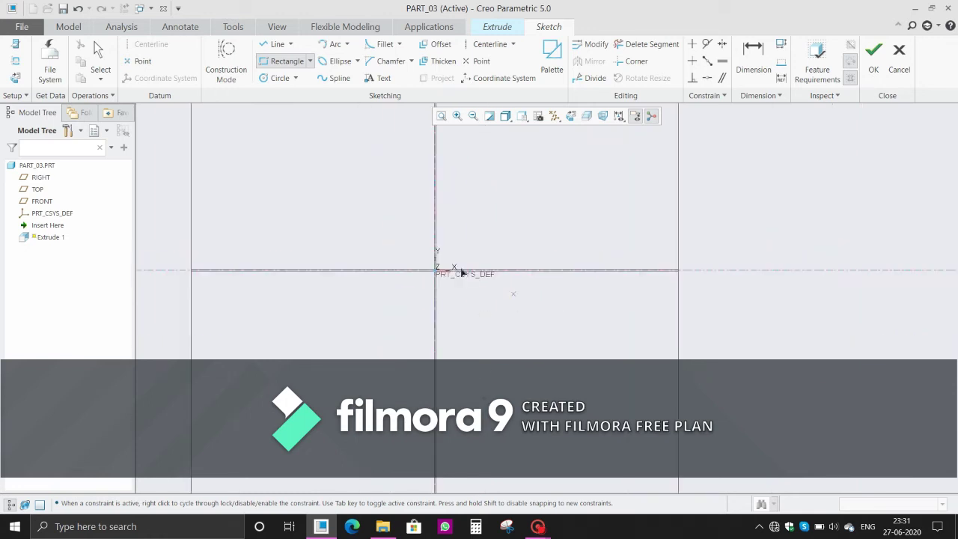
pyautogui.scroll(-4, 412, 242)
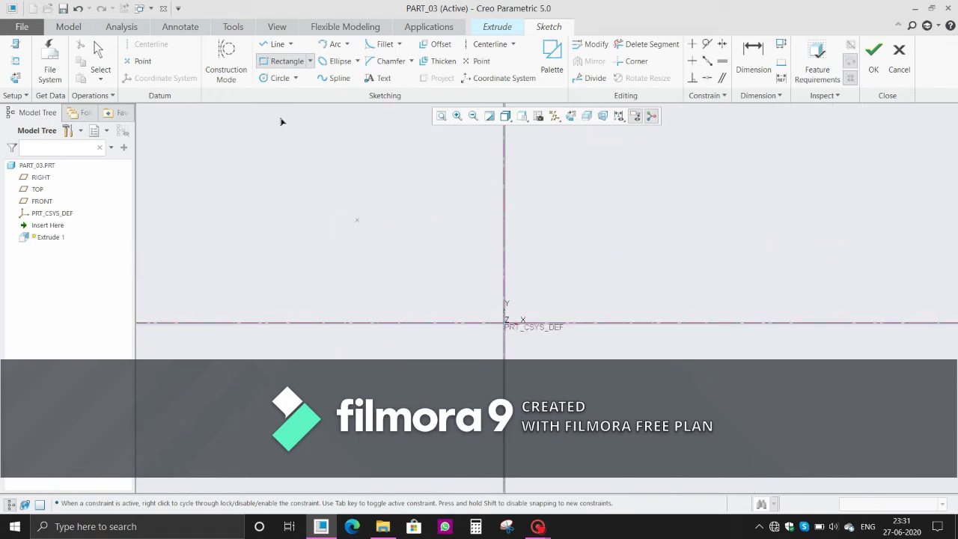
pyautogui.click(306, 194)
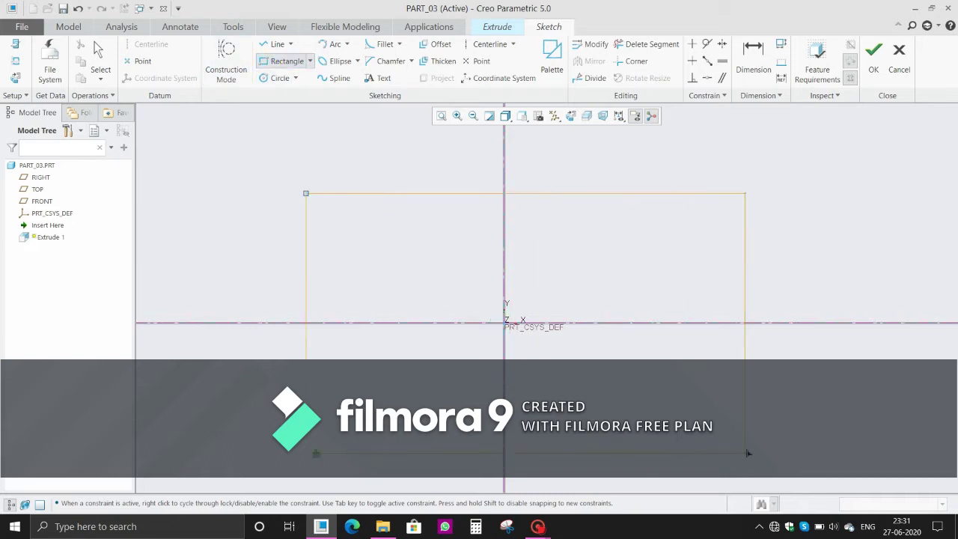
pyautogui.middleClick(644, 315)
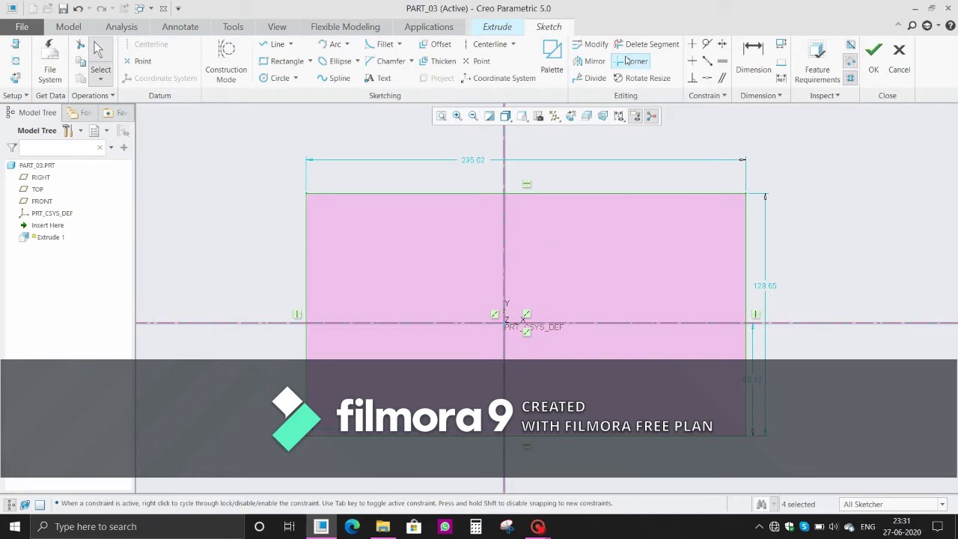
pyautogui.click(722, 45)
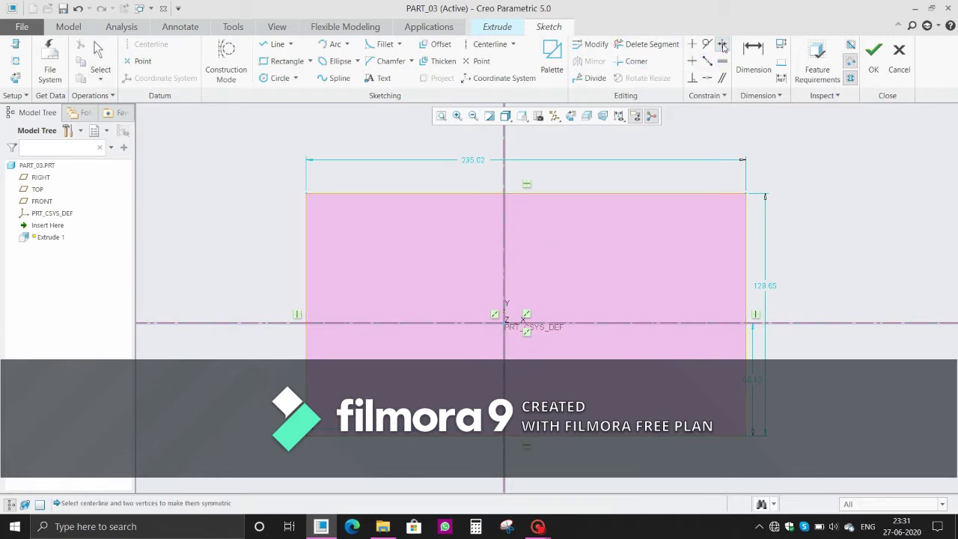
pyautogui.click(745, 194)
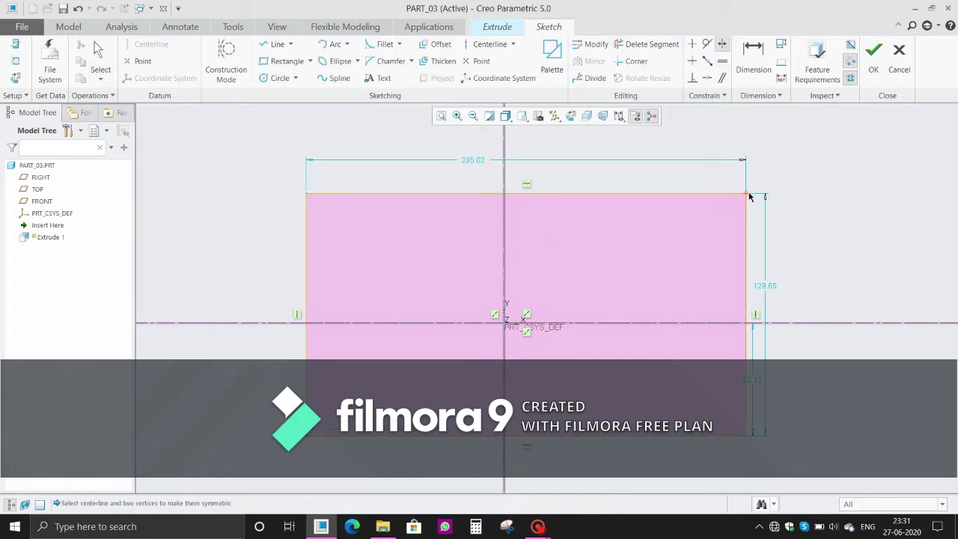
pyautogui.click(307, 194)
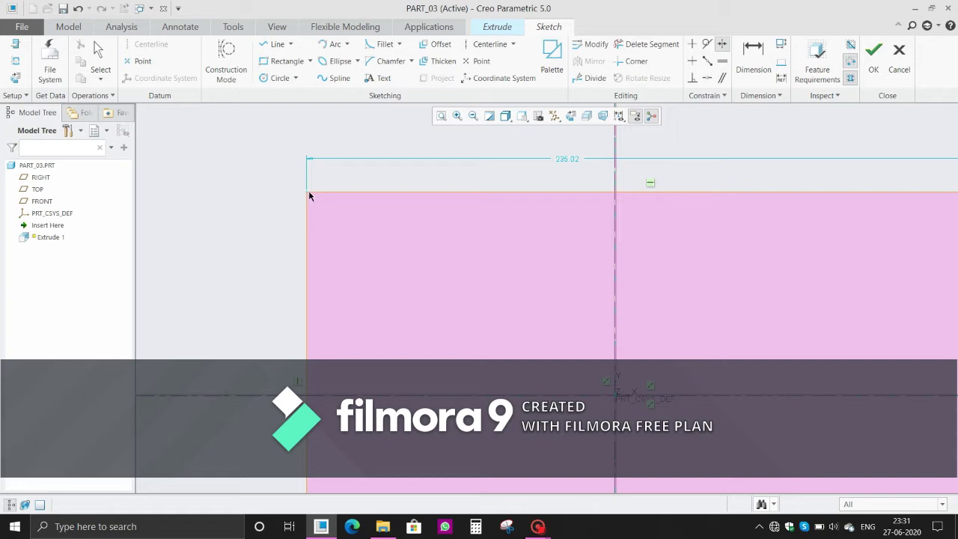
pyautogui.scroll(3, 323, 221)
pyautogui.middleClick(455, 177)
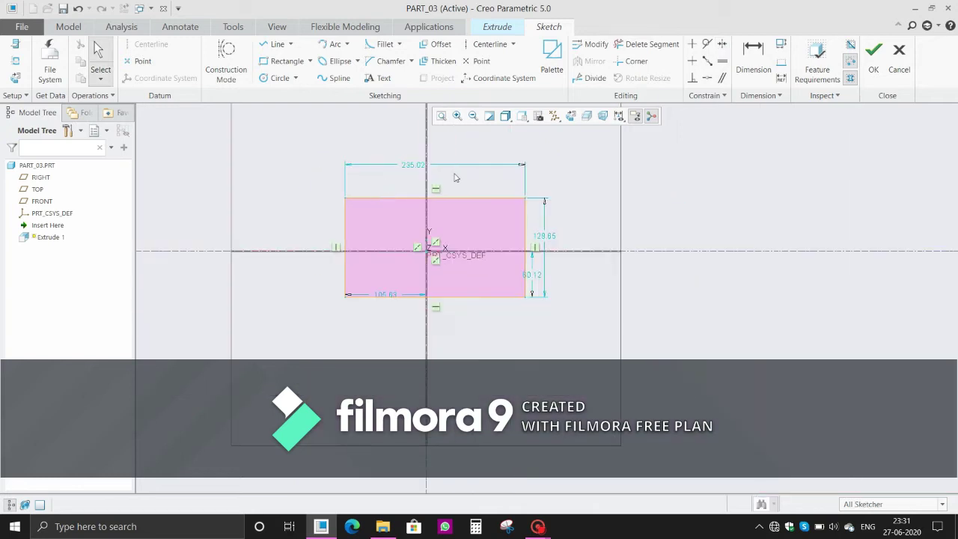
# - Make the rectangle's two upper corners symmetric about the vertical centerline
pyautogui.scroll(-1, 455, 177)
pyautogui.click(722, 44)
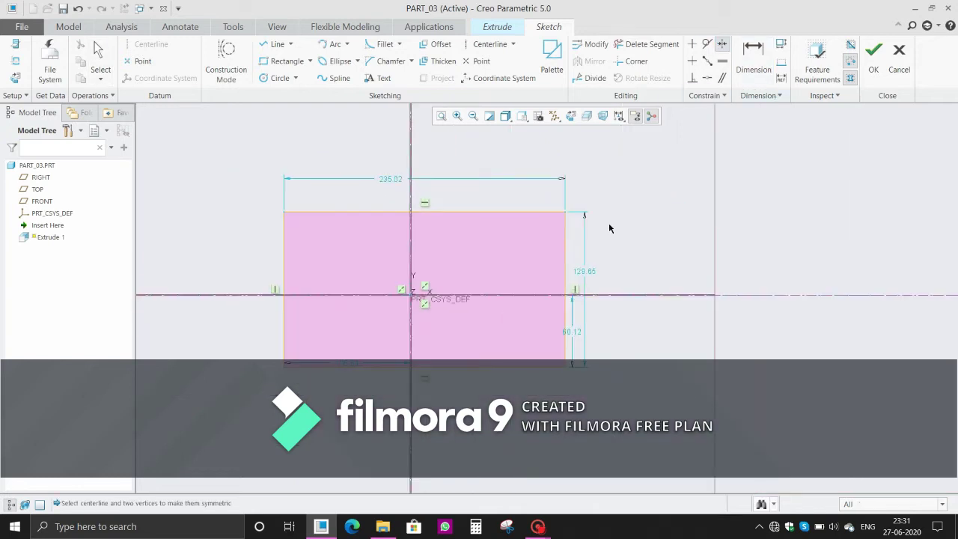
pyautogui.click(565, 214)
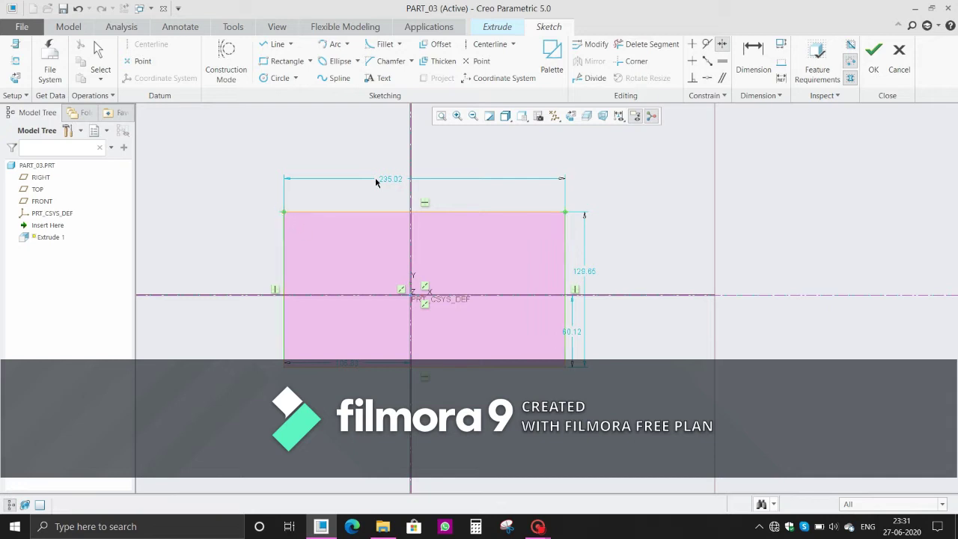
pyautogui.scroll(-4, 552, 221)
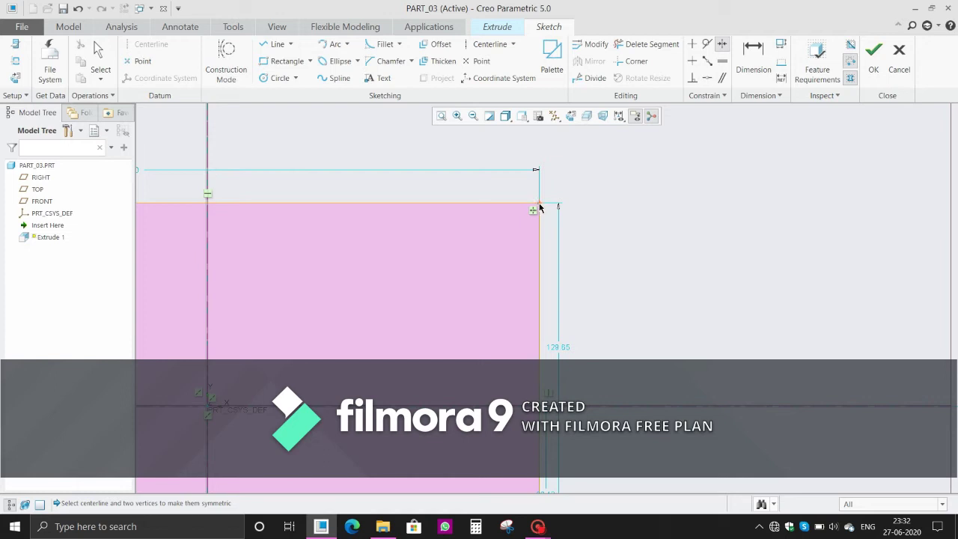
# - Try a further constraint between the rectangle's upper right corner and the horizontal centerline, and undo it
pyautogui.scroll(3, 685, 332)
pyautogui.scroll(-2, 663, 361)
pyautogui.scroll(3, 618, 327)
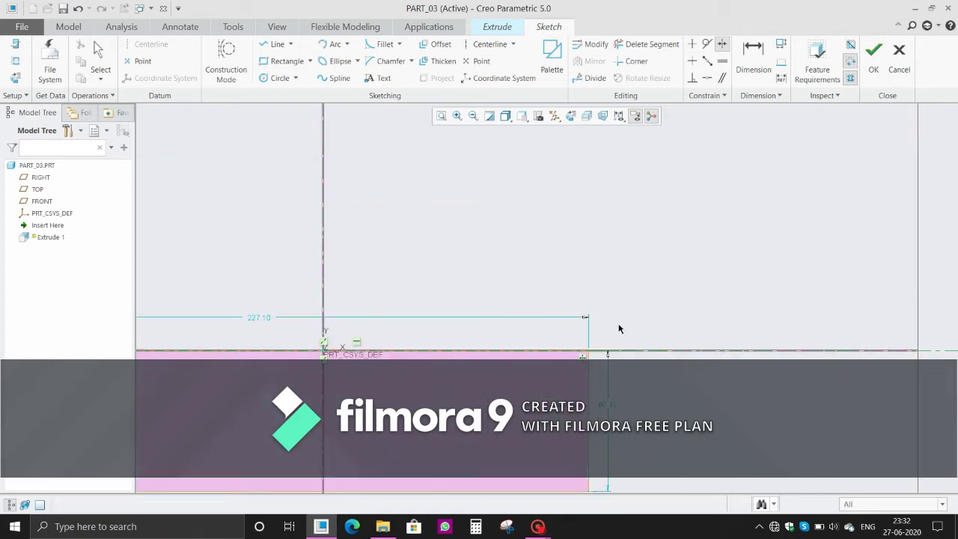
pyautogui.hotkey('ctrl', 'z')
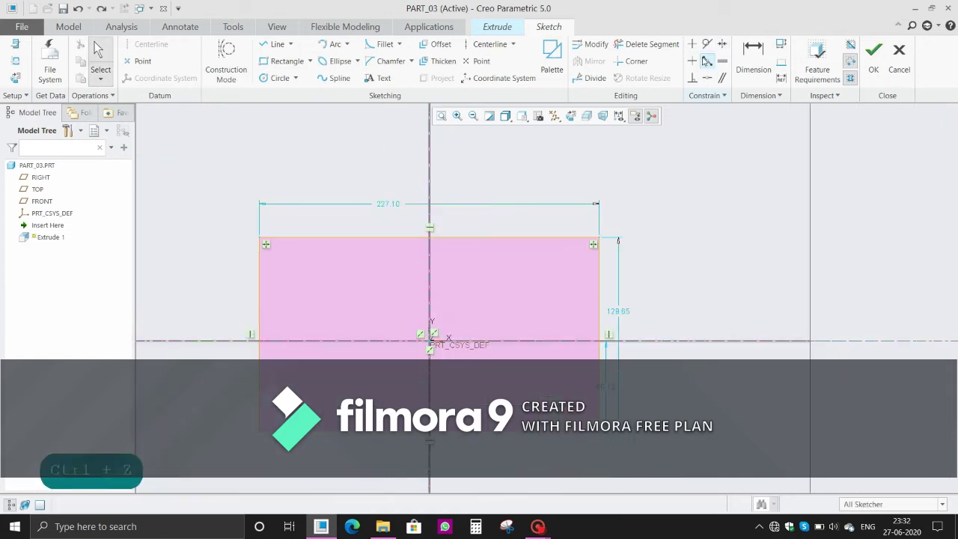
# - Make the rectangle's two right-hand corners symmetric about the horizontal centerline
pyautogui.click(600, 239)
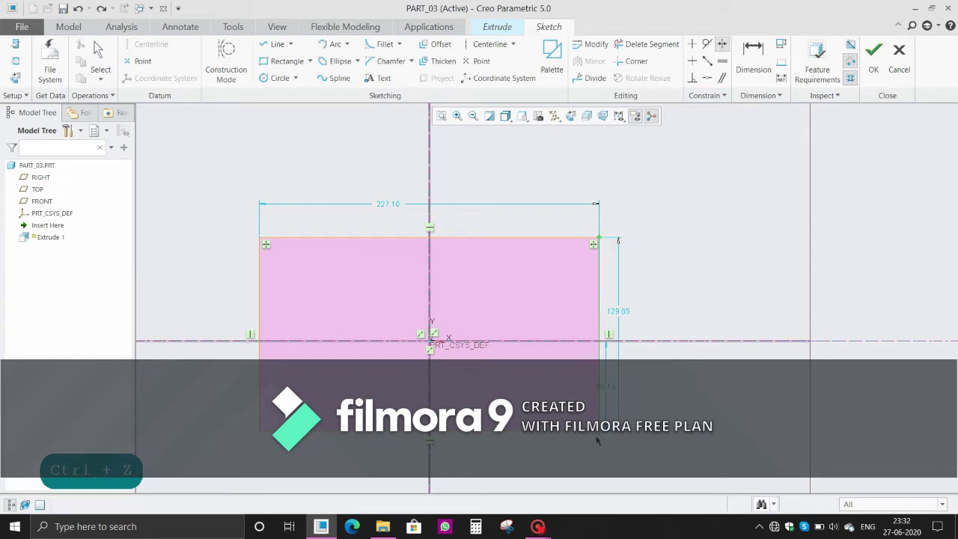
pyautogui.click(648, 343)
pyautogui.middleClick(639, 262)
# - Set the rectangle's height to 33 and its width to 90
pyautogui.doubleClick(619, 319)
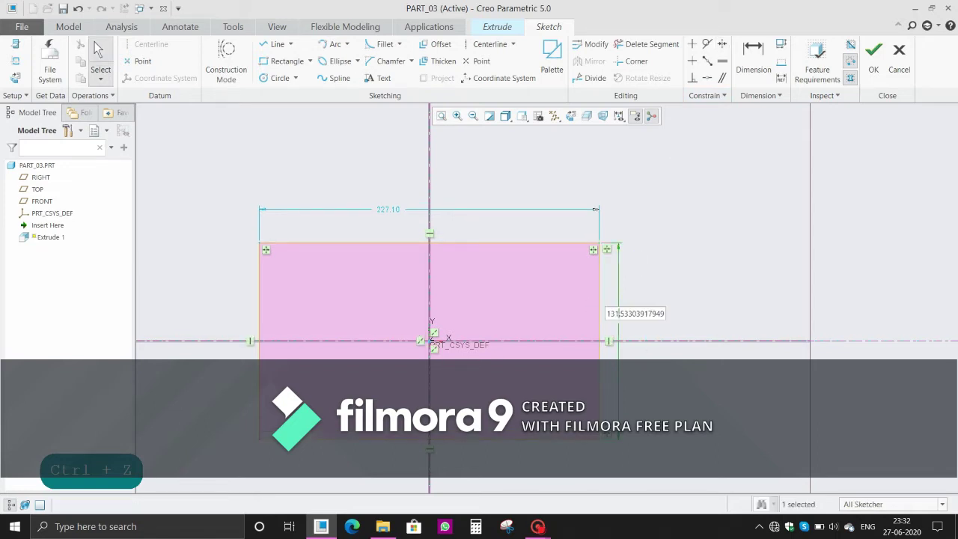
pyautogui.doubleClick(616, 314)
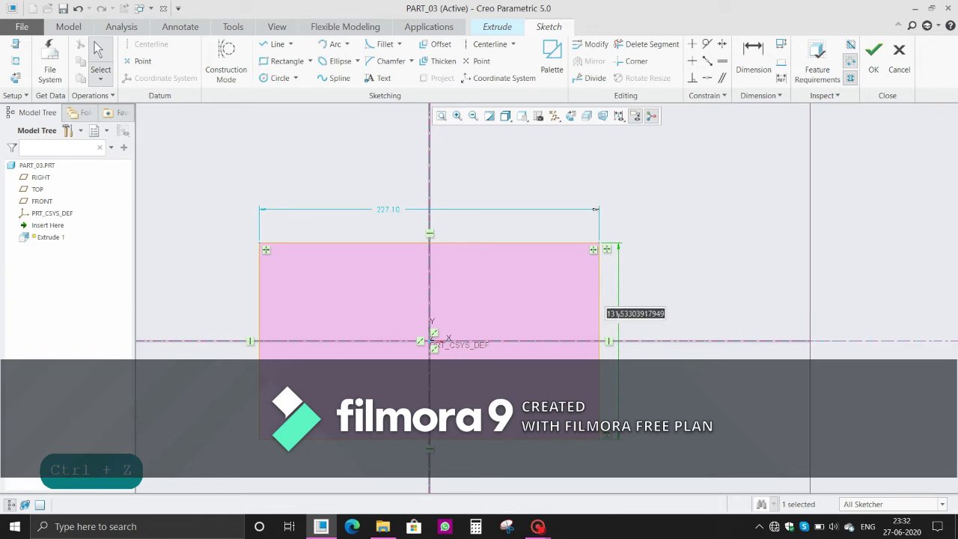
pyautogui.write('33')
pyautogui.press('Return')
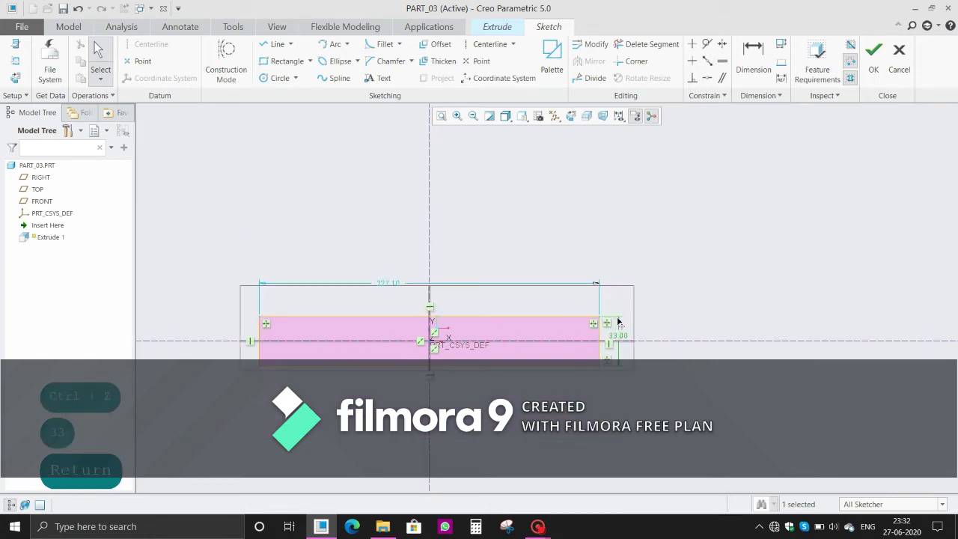
pyautogui.doubleClick(389, 283)
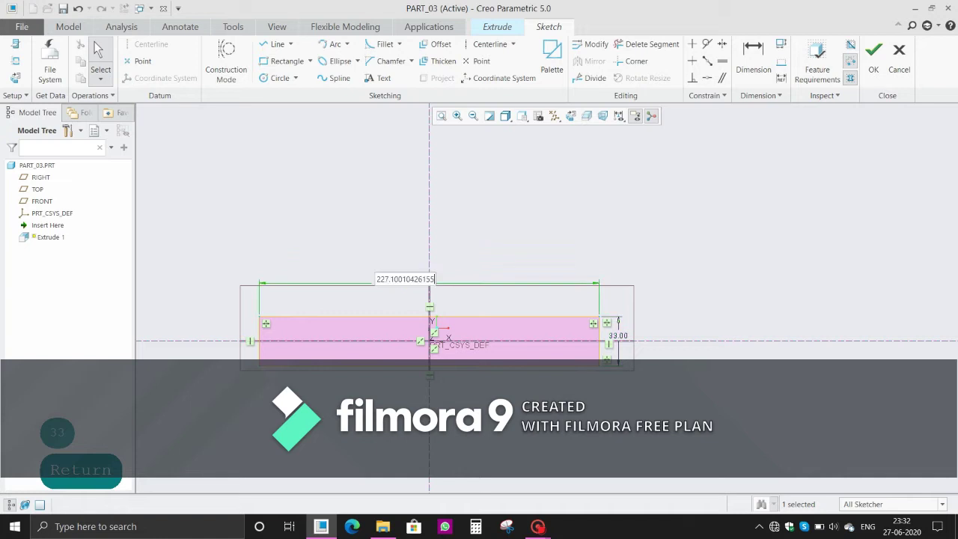
pyautogui.doubleClick(389, 283)
pyautogui.write('90')
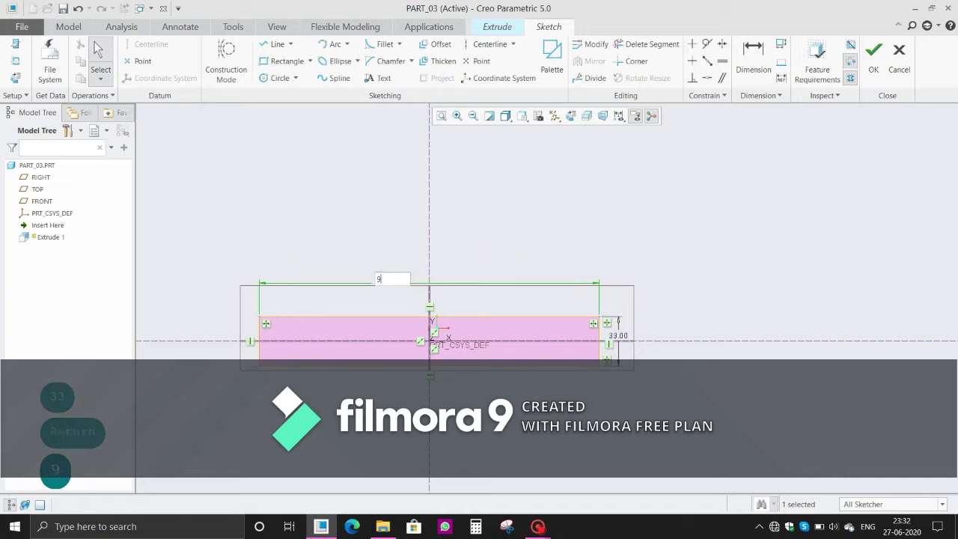
pyautogui.press('Return')
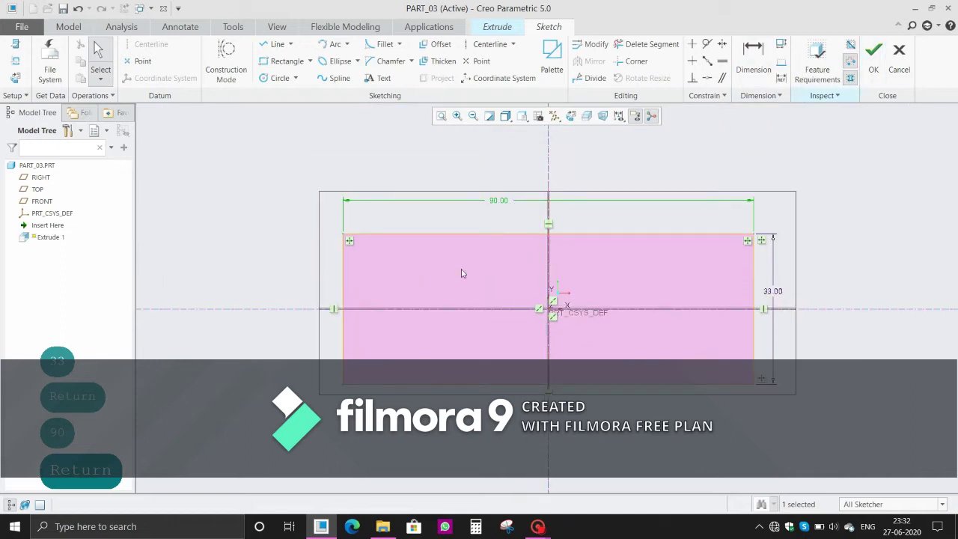
pyautogui.scroll(2, 462, 272)
pyautogui.scroll(-3, 477, 201)
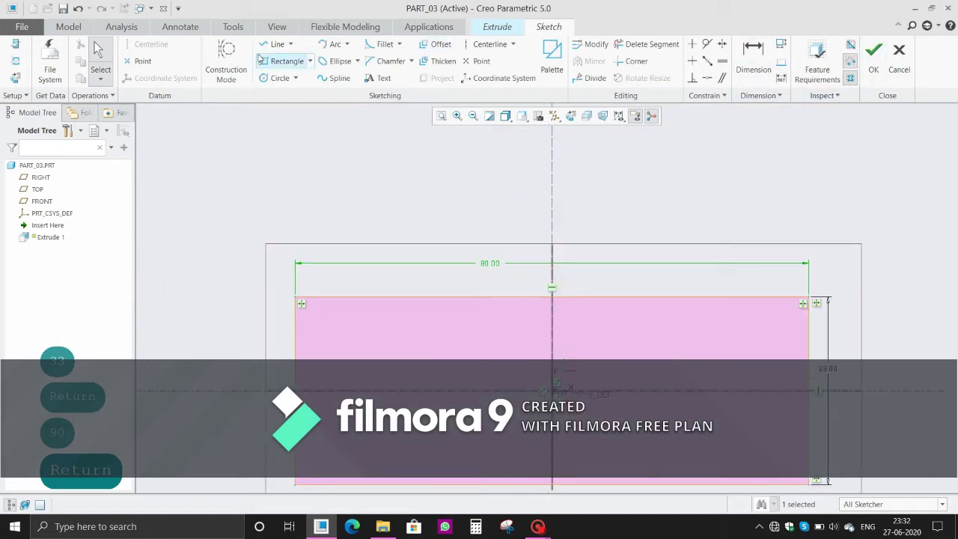
pyautogui.click(279, 43)
pyautogui.scroll(4, 370, 216)
pyautogui.scroll(-4, 486, 145)
pyautogui.scroll(3, 536, 212)
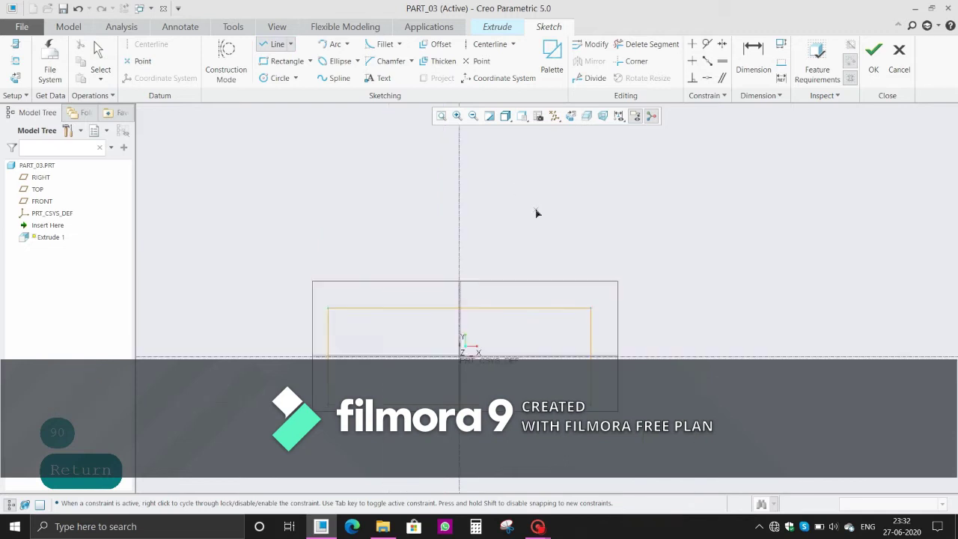
pyautogui.click(458, 214)
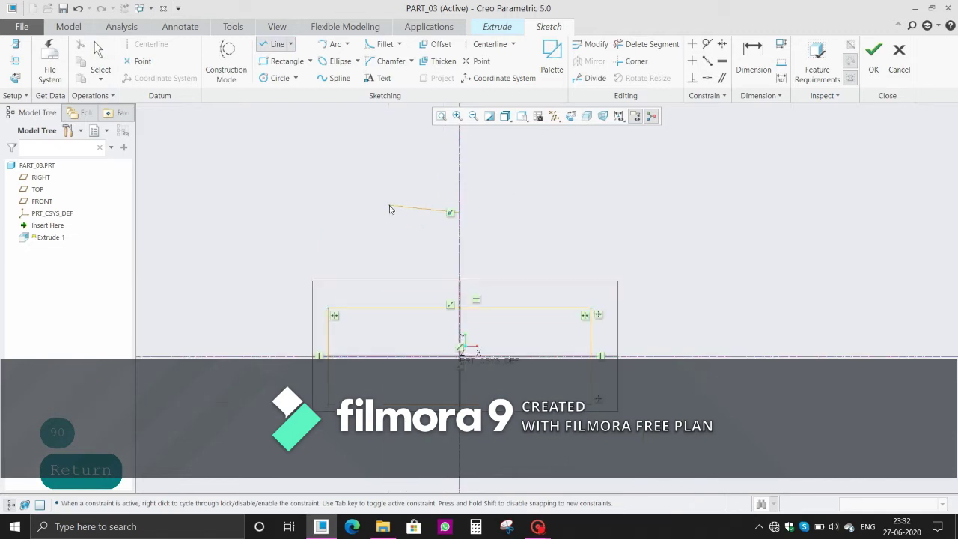
pyautogui.hotkey('ctrl', 'z')
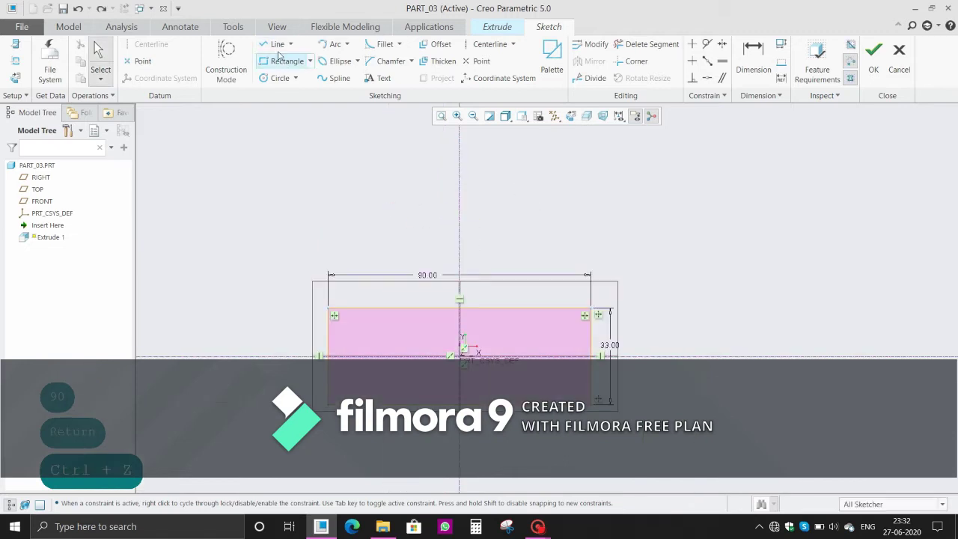
# - Try to sketch a horizontal line above the rectangle extending to both sides of the vertical centerline, and undo it
pyautogui.click(277, 44)
pyautogui.click(459, 222)
pyautogui.click(395, 222)
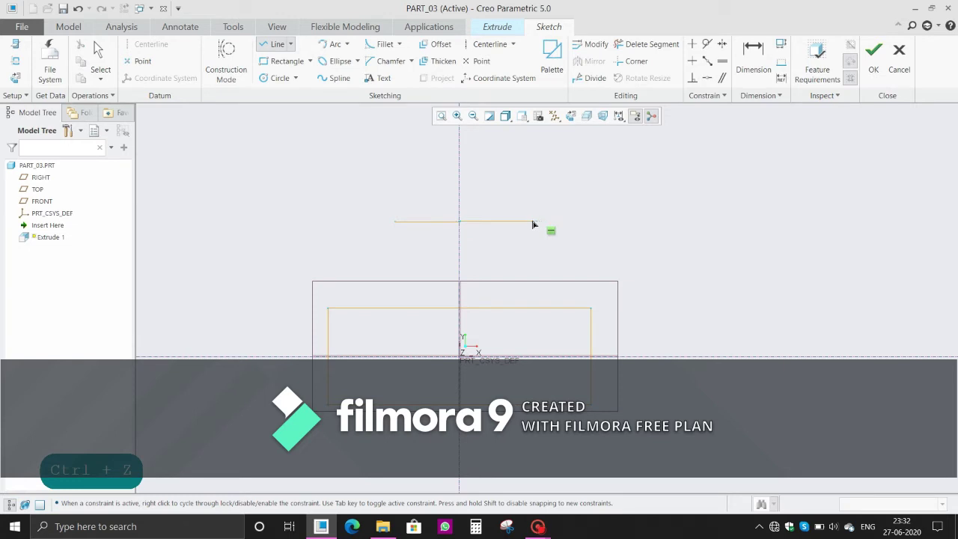
pyautogui.scroll(-1, 476, 216)
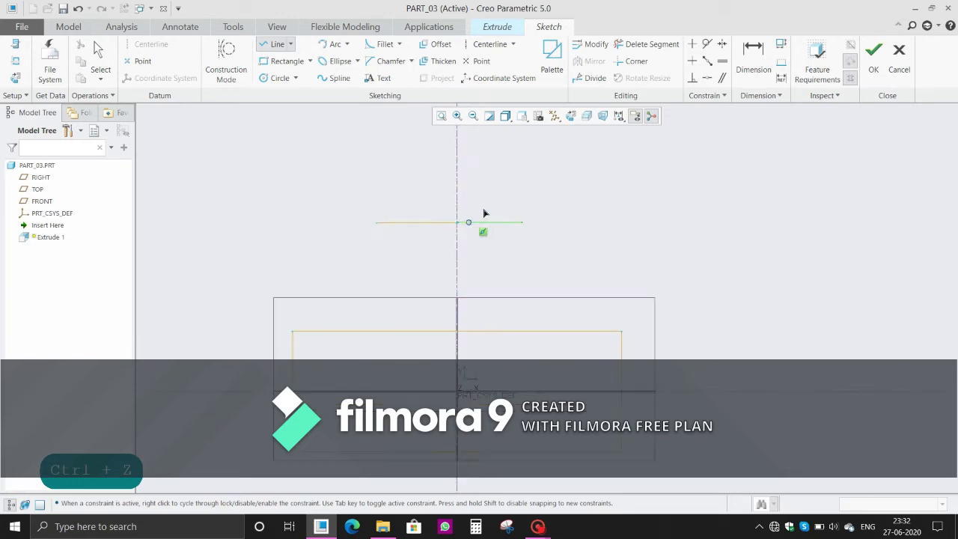
pyautogui.scroll(-3, 446, 212)
pyautogui.hotkey('ctrl', 'z')
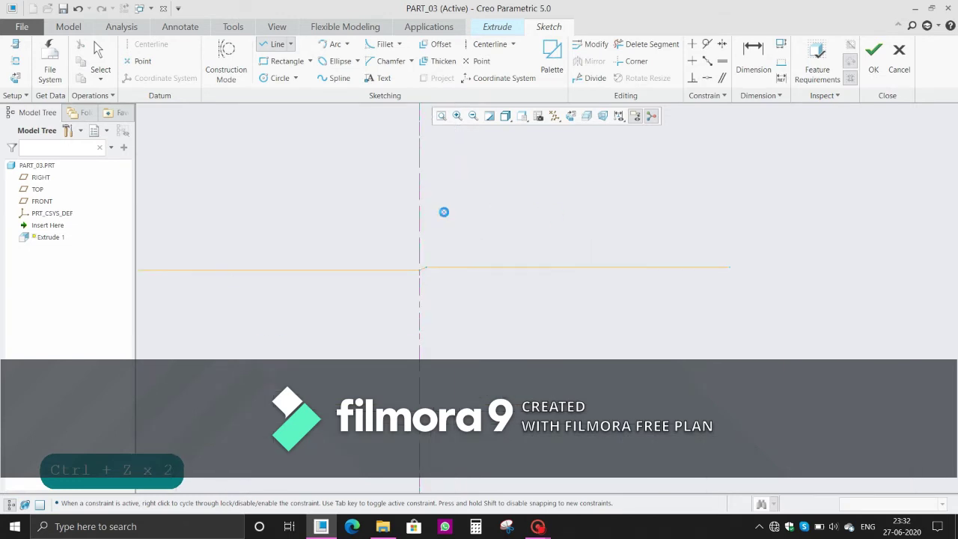
# - Try to continue the upper horizontal line from the vertical centerline to the opposite side, and undo it
pyautogui.hotkey('ctrl', 'z')
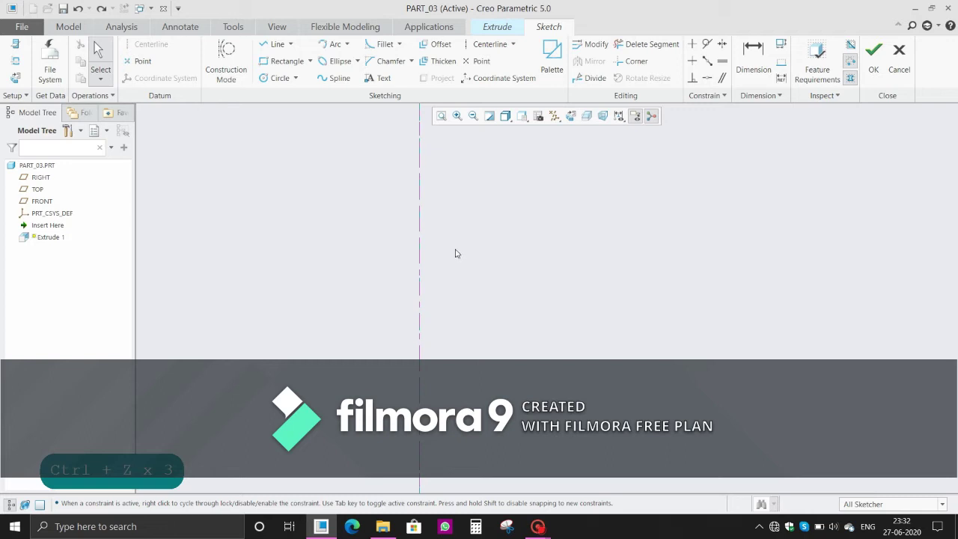
pyautogui.hotkey('ctrl', 'y')
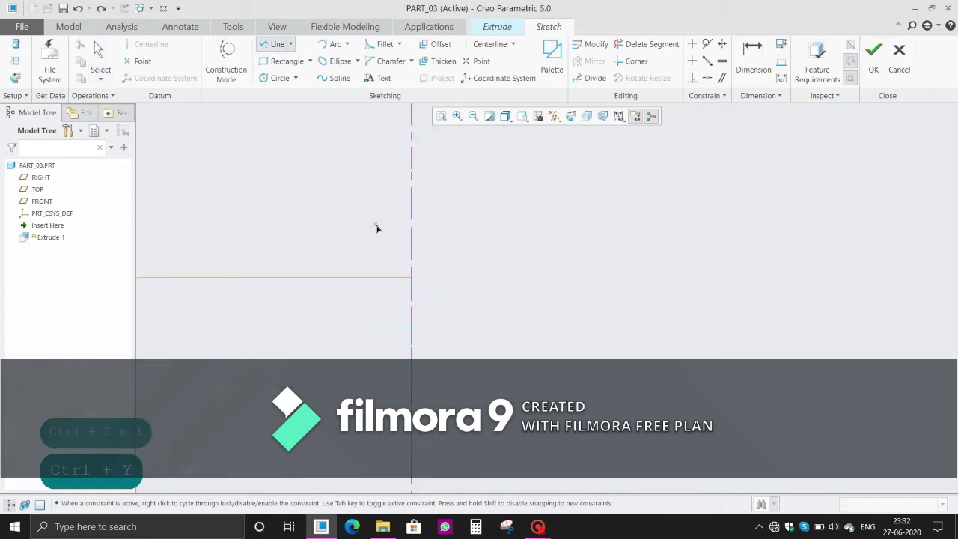
pyautogui.click(412, 276)
pyautogui.click(644, 277)
pyautogui.middleClick(670, 225)
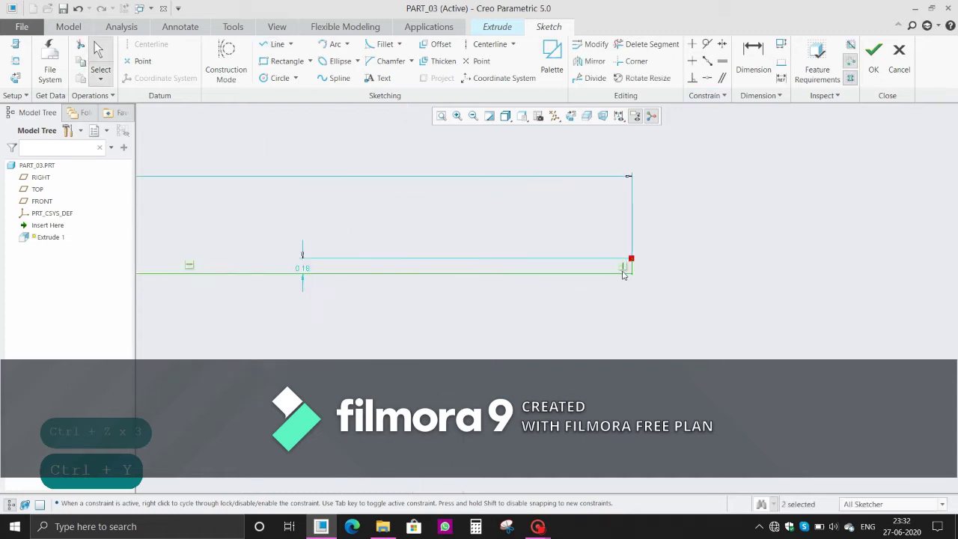
pyautogui.hotkey('ctrl', 'z')
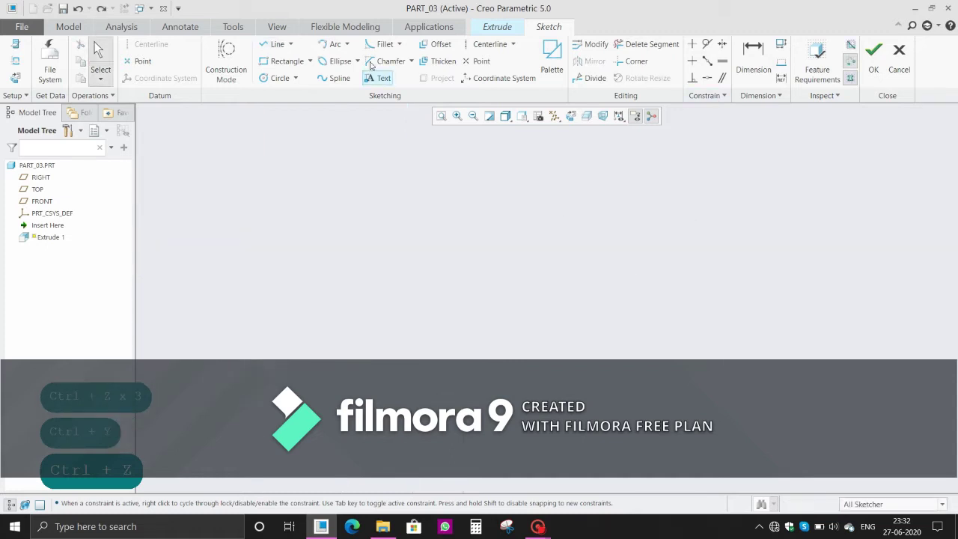
# - Sketch a horizontal line about 12.8 long from the existing upper line's end on the vertical centerline towards the right
pyautogui.click(273, 44)
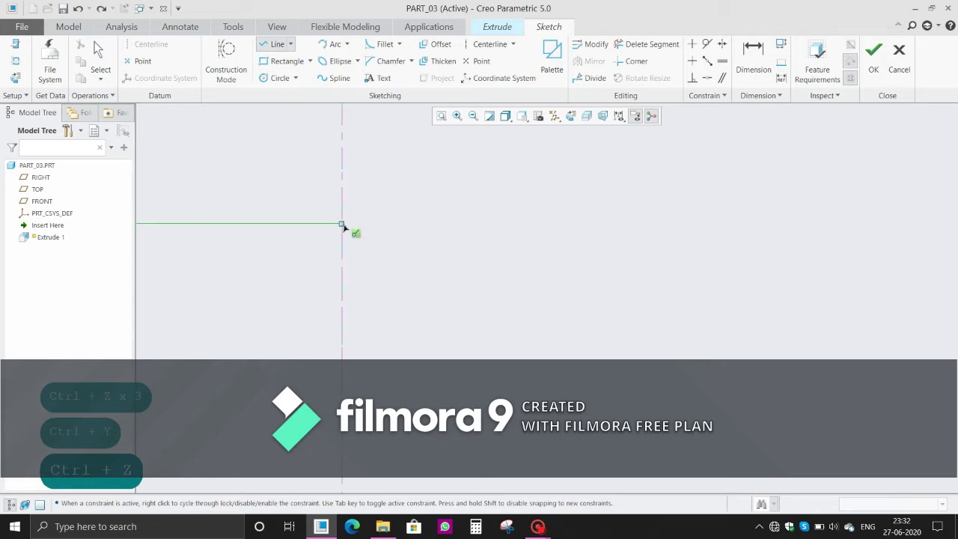
pyautogui.click(343, 224)
pyautogui.middleClick(697, 202)
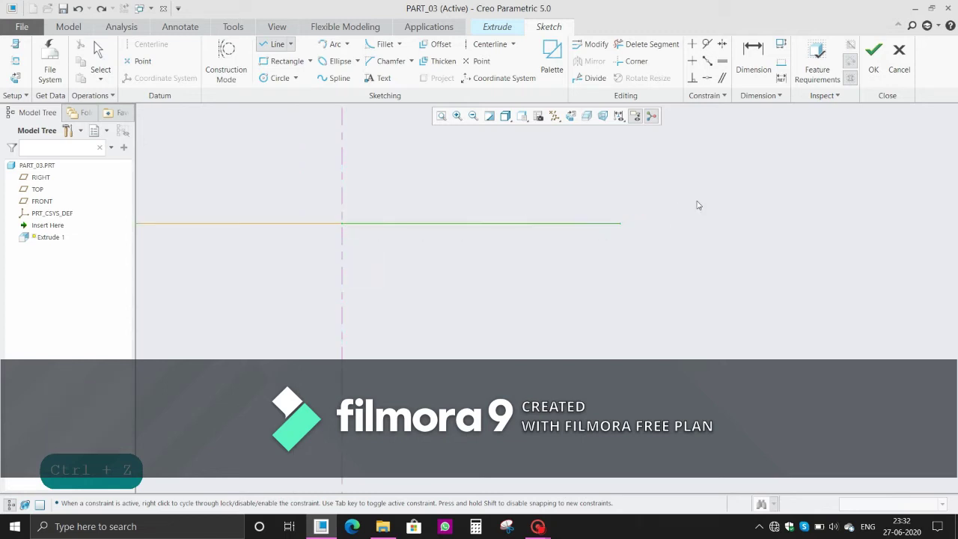
# - Dimension the upper line's right half and set both halves to 30 on either side of the vertical centerline
pyautogui.click(757, 64)
pyautogui.click(567, 223)
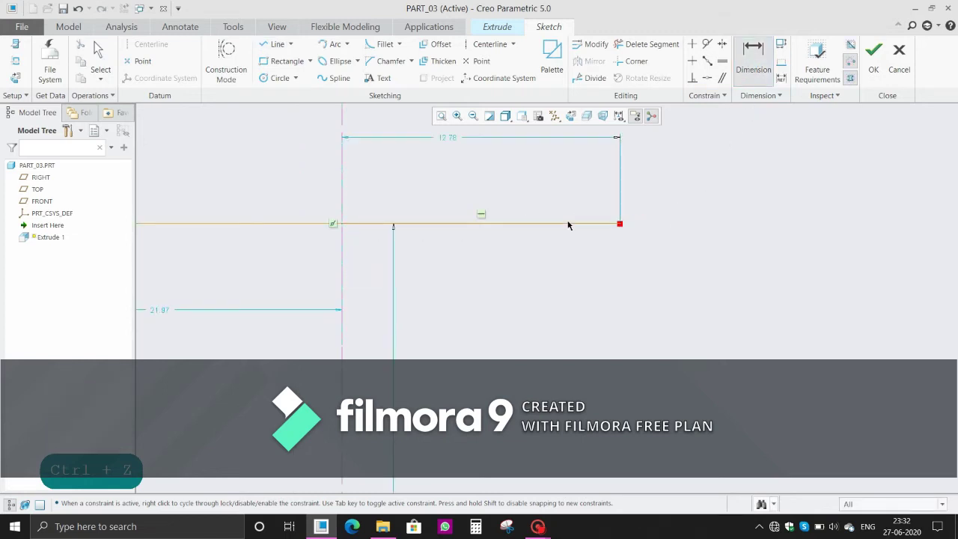
pyautogui.middleClick(446, 160)
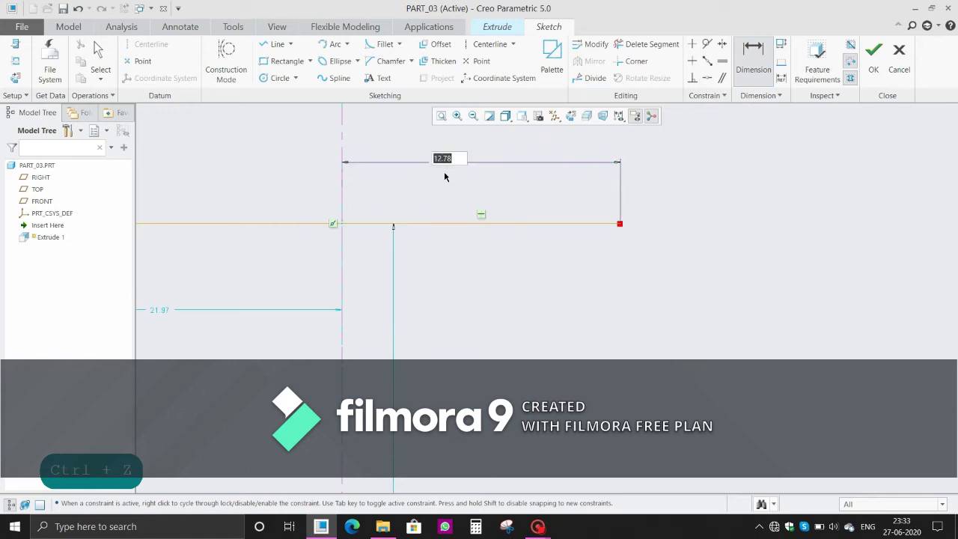
pyautogui.write('30')
pyautogui.press('Return')
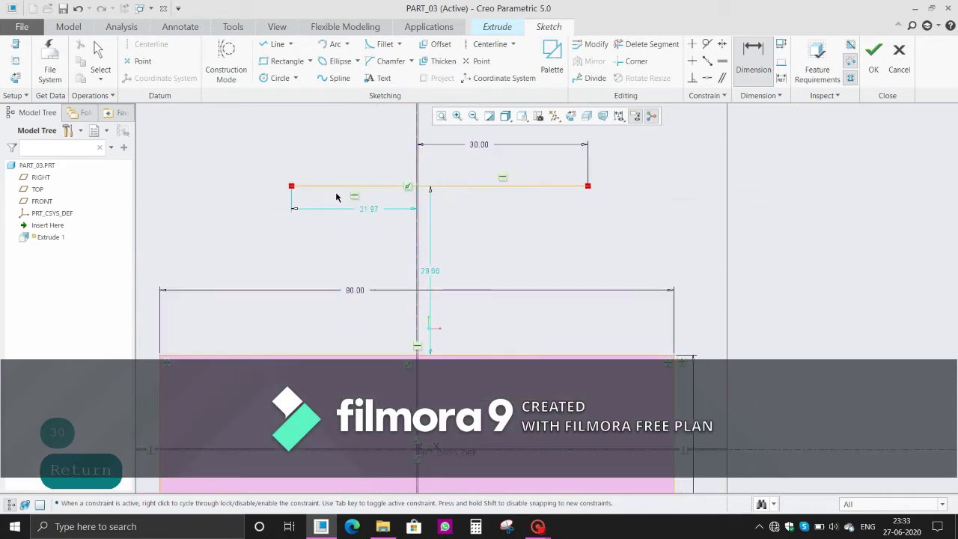
pyautogui.doubleClick(369, 209)
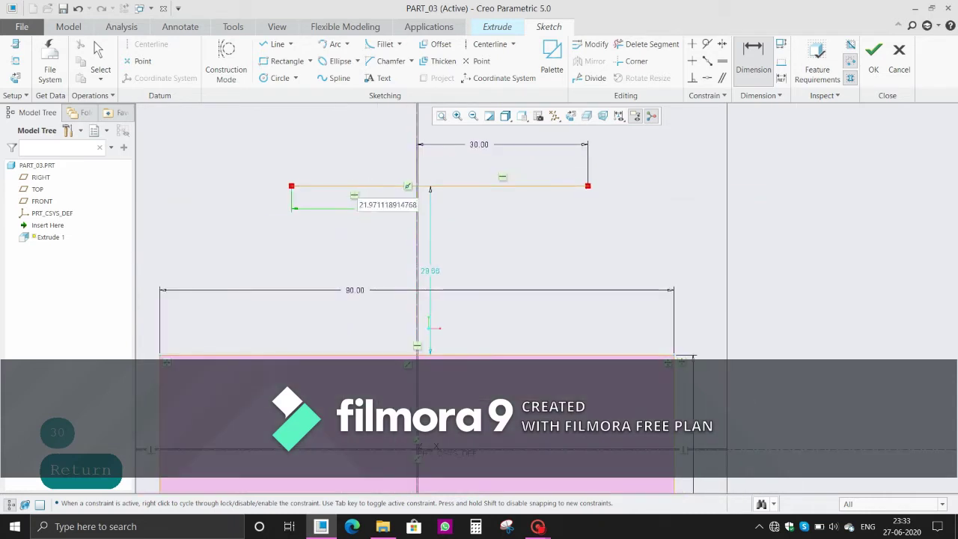
pyautogui.write('30')
pyautogui.press('Return')
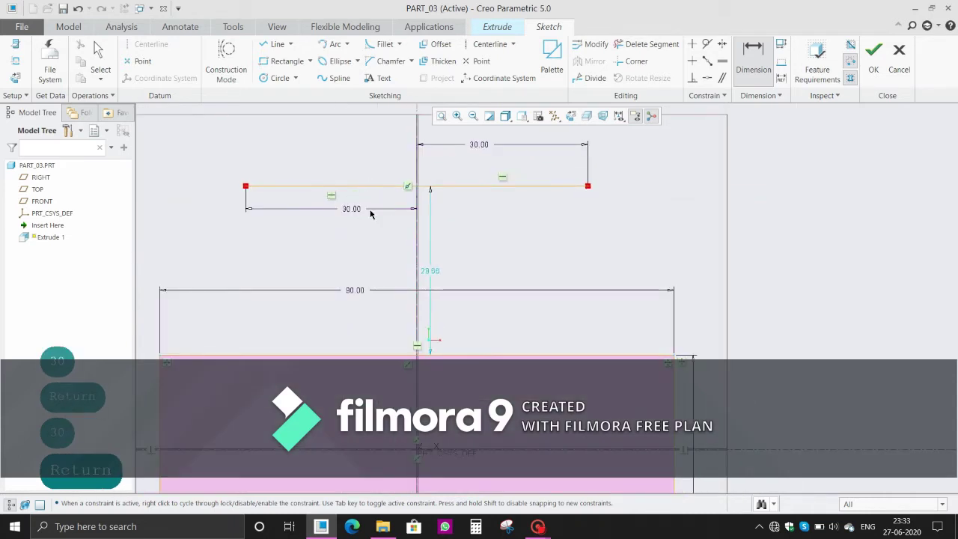
# - Set the distance from the rectangle's upper edge to the horizontal line to 30
pyautogui.doubleClick(430, 275)
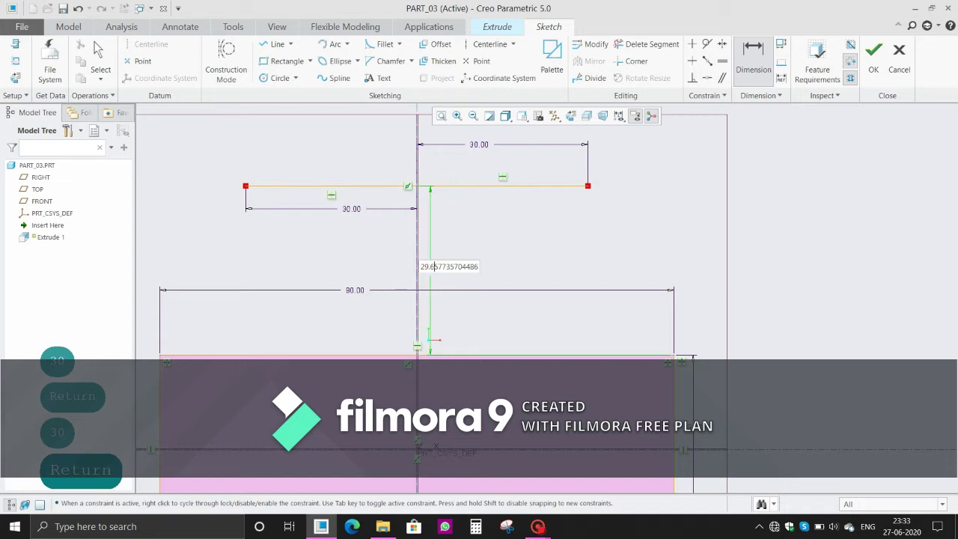
pyautogui.write('30')
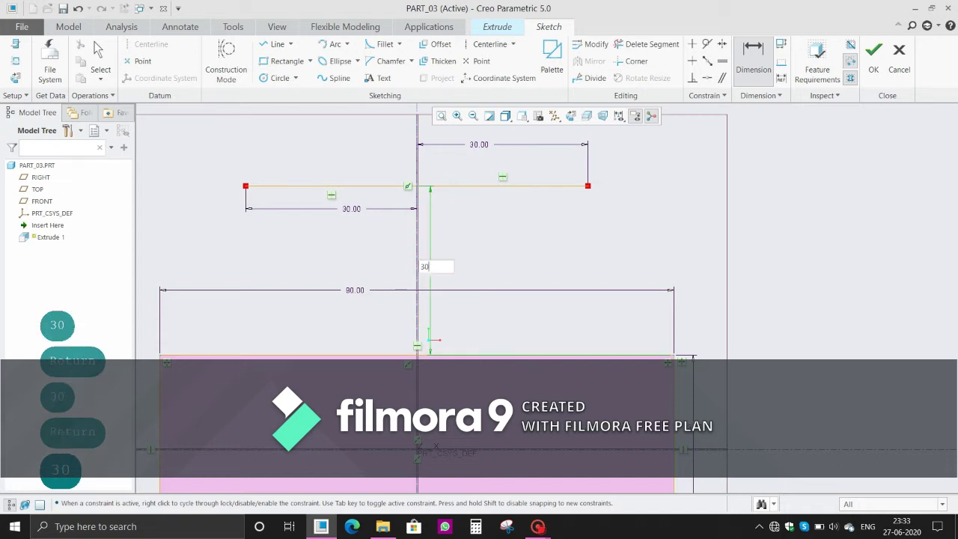
pyautogui.press('Return')
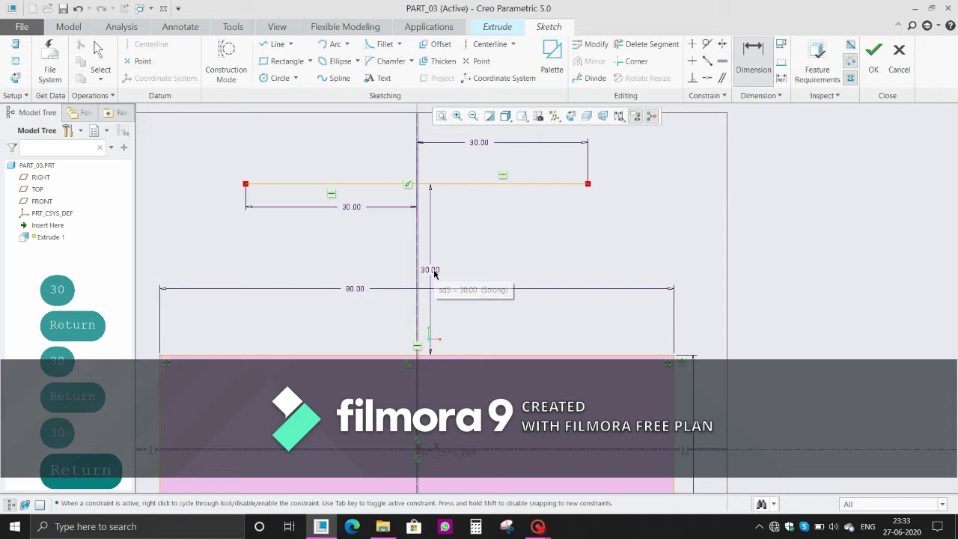
# - Set the distance from the rectangle's upper edge to the horizontal line to 37
pyautogui.doubleClick(433, 271)
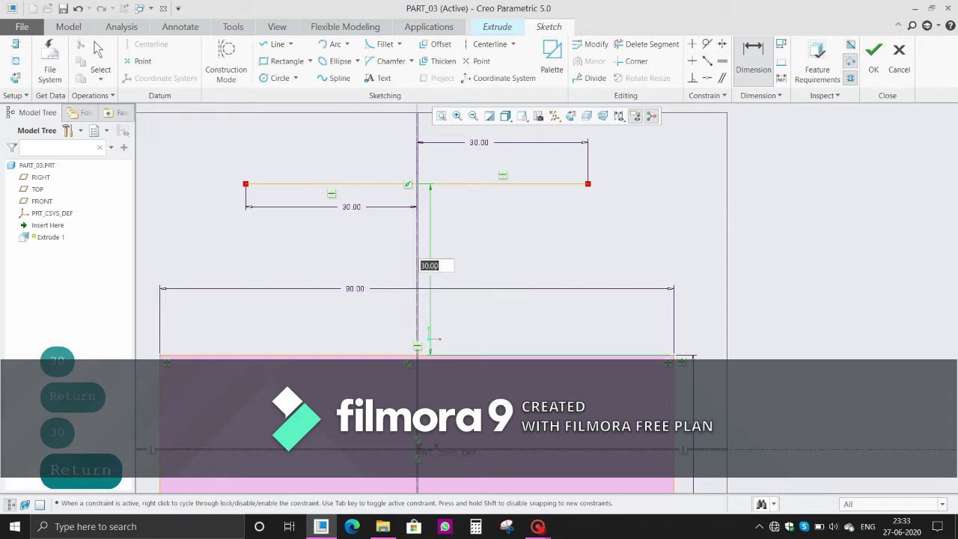
pyautogui.write('37')
pyautogui.press('Return')
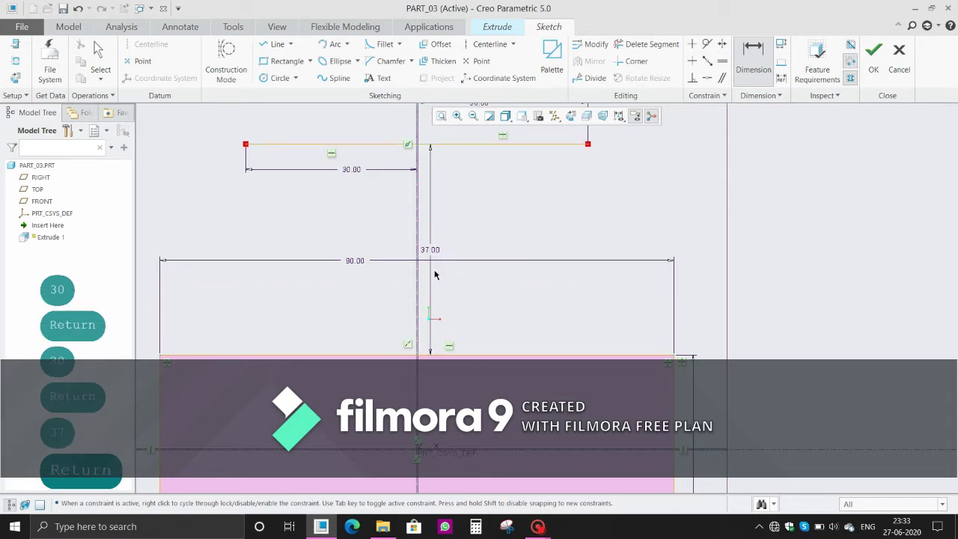
# - Sketch two slanted lines connecting the ends of the upper horizontal line to the rectangle's upper corners
pyautogui.scroll(-2, 435, 275)
pyautogui.scroll(2, 441, 262)
pyautogui.scroll(-1, 507, 336)
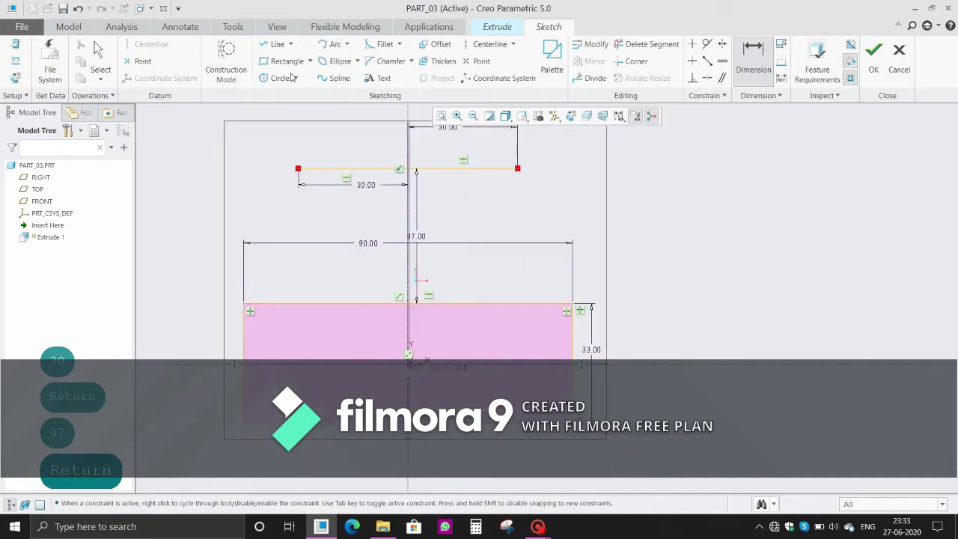
pyautogui.click(277, 44)
pyautogui.click(298, 168)
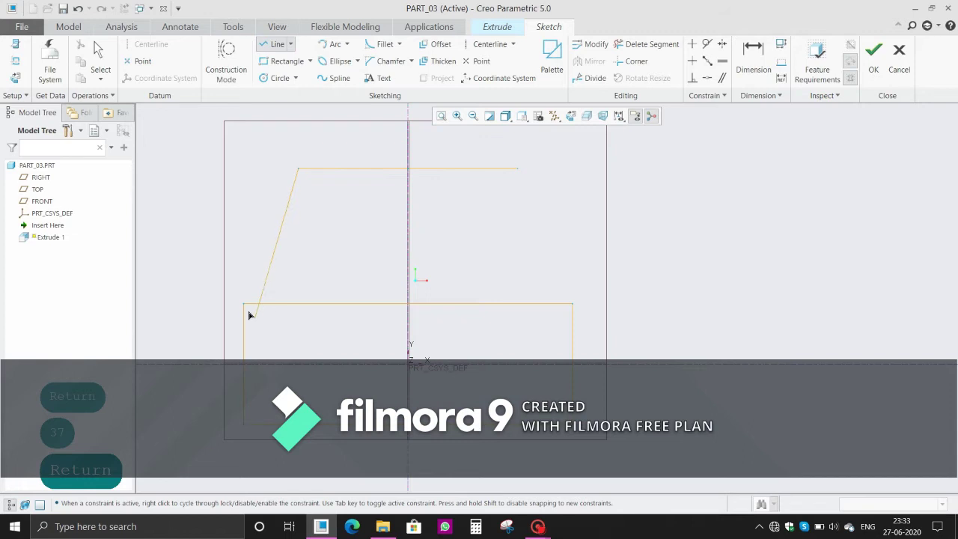
pyautogui.click(244, 304)
pyautogui.middleClick(439, 218)
pyautogui.click(517, 170)
pyautogui.click(573, 304)
pyautogui.middleClick(548, 215)
pyautogui.middleClick(548, 216)
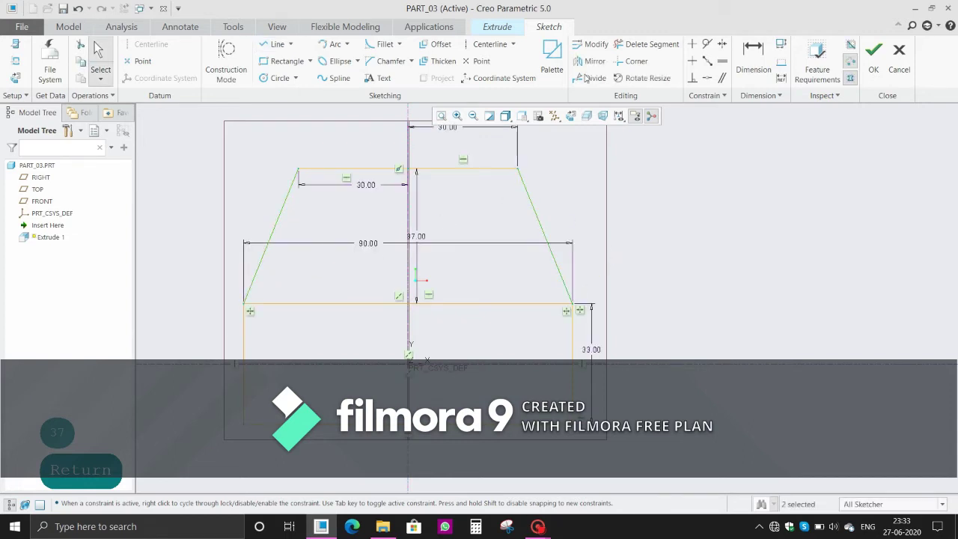
# - Trim away the rectangle's upper edge between the slanted lines and finish the sketch
pyautogui.click(646, 45)
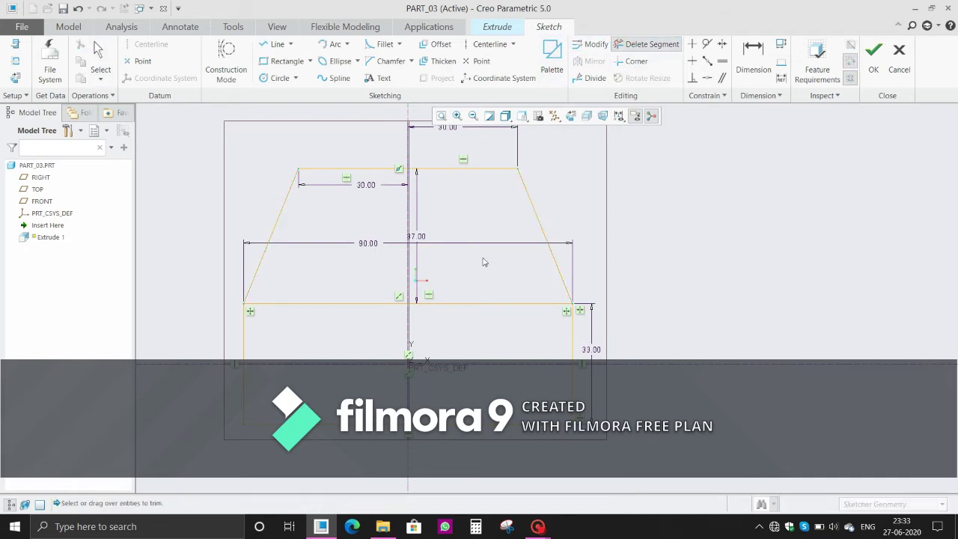
pyautogui.click(487, 303)
pyautogui.click(374, 303)
pyautogui.scroll(-2, 453, 272)
pyautogui.scroll(3, 442, 233)
pyautogui.scroll(-2, 473, 302)
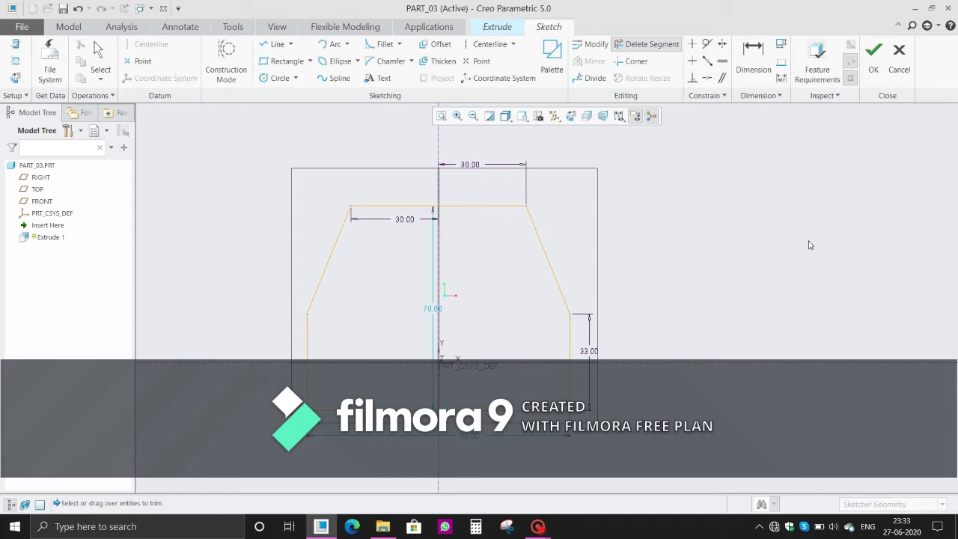
pyautogui.click(873, 54)
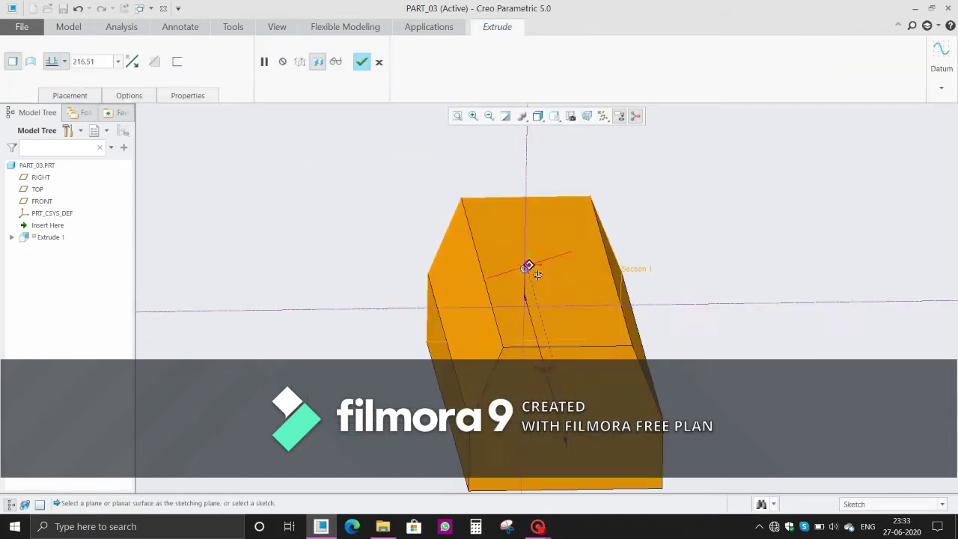
# - Extrude the profile to a depth of 64 and save the part in the creo_working folder
pyautogui.doubleClick(502, 320)
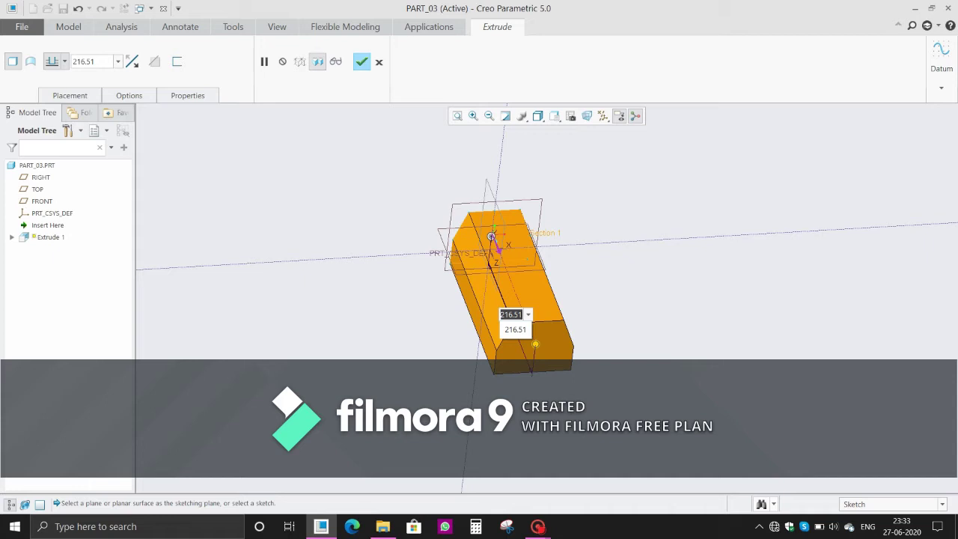
pyautogui.write('64.')
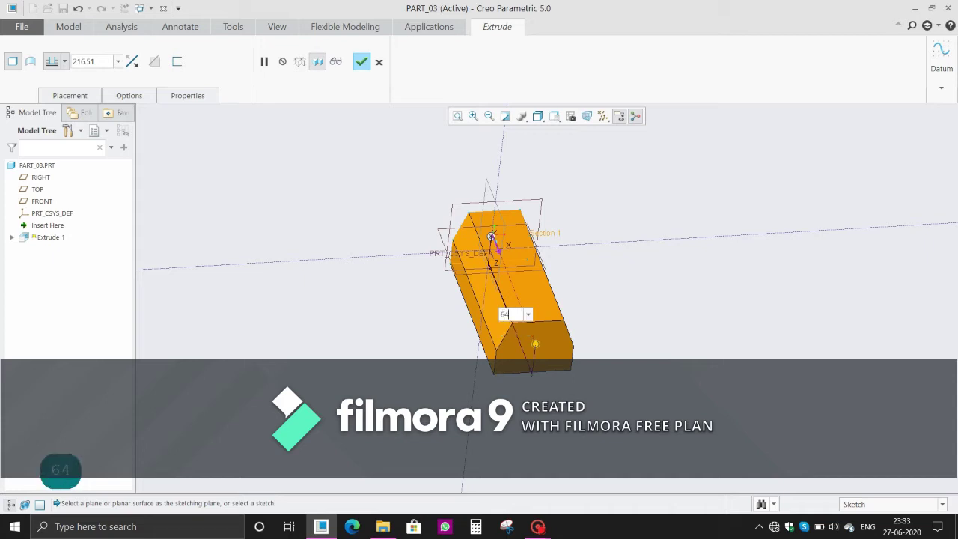
pyautogui.press('Return')
pyautogui.click(361, 63)
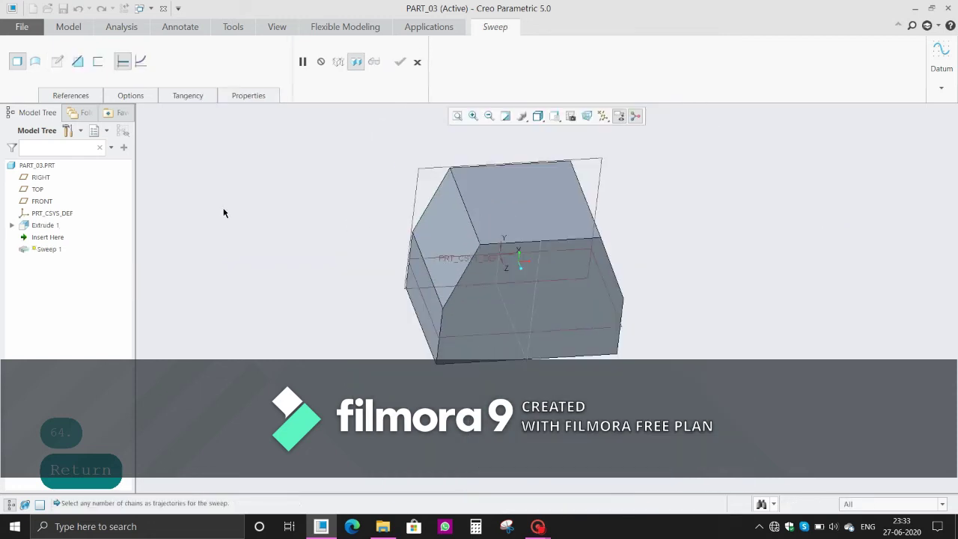
pyautogui.click(417, 62)
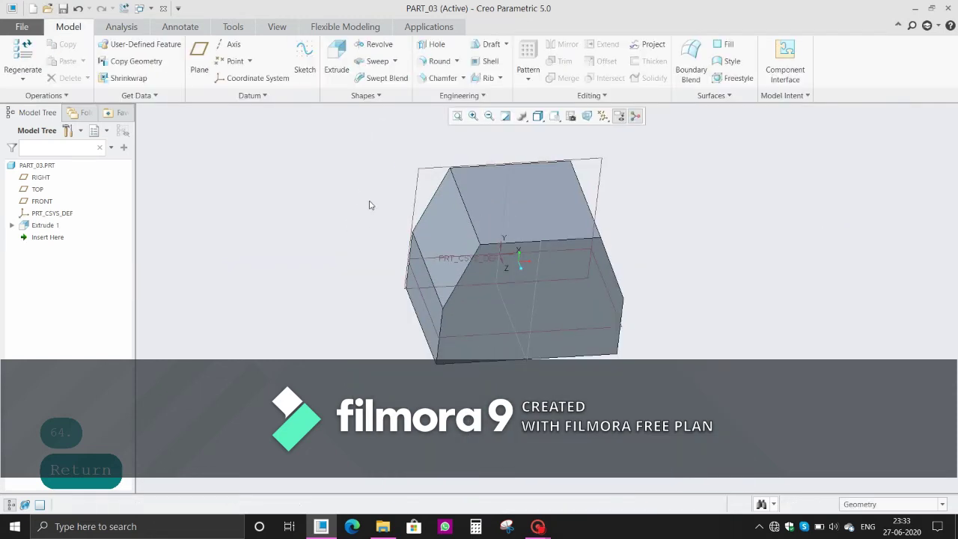
pyautogui.hotkey('ctrl', 's')
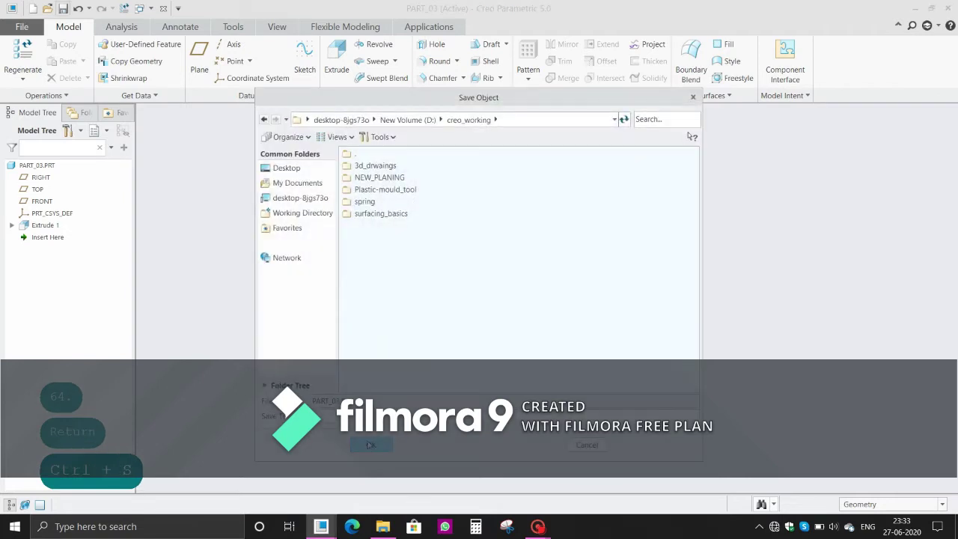
# - Start an extrude sketch on the solid's lower vertical side face and orient the view parallel to the sketch plane
pyautogui.moveTo(398, 280); pyautogui.dragTo(516, 192, button='middle')
pyautogui.scroll(-5, 518, 180)
pyautogui.scroll(5, 518, 182)
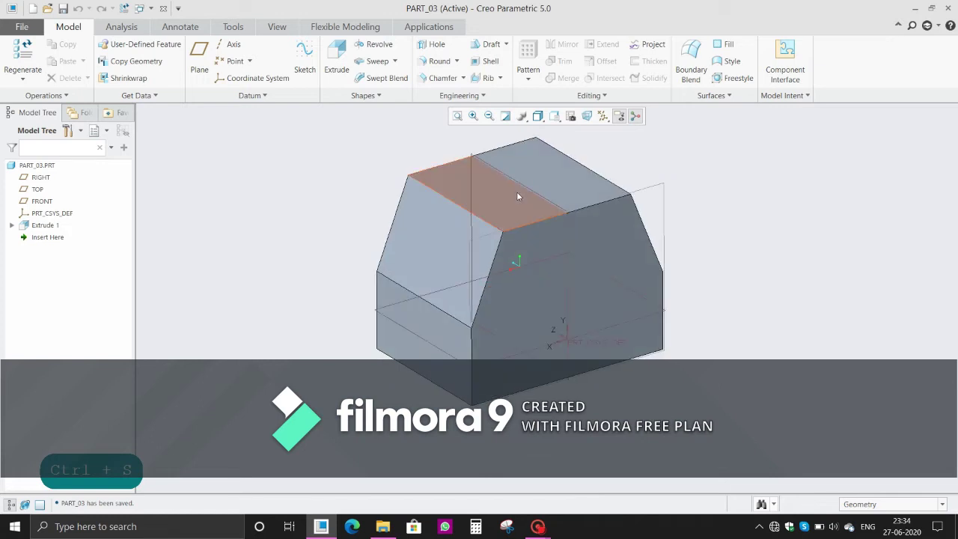
pyautogui.click(439, 327)
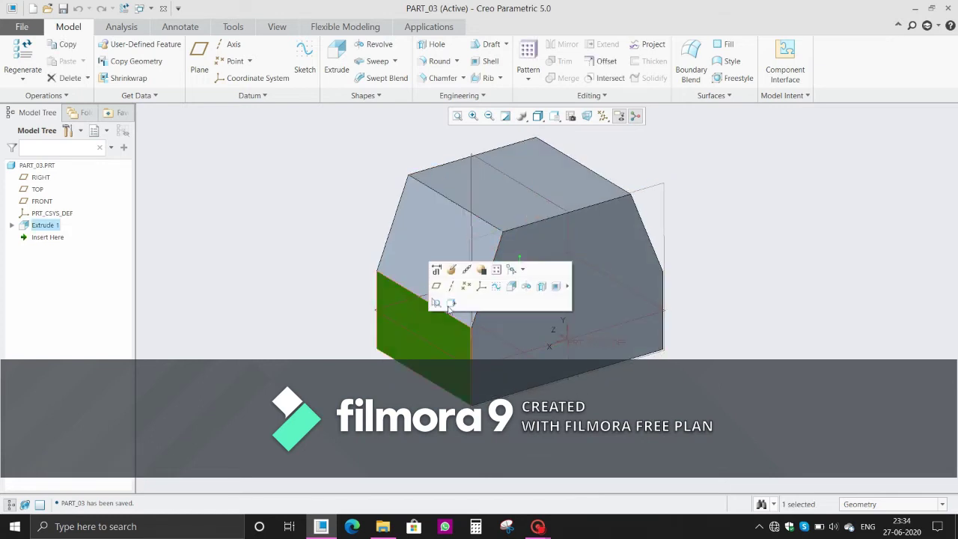
pyautogui.click(511, 286)
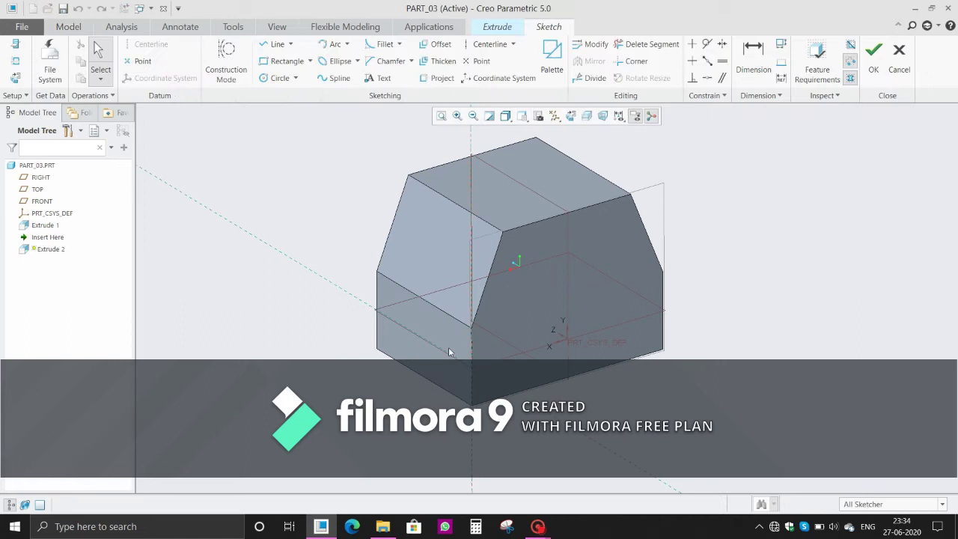
pyautogui.click(571, 115)
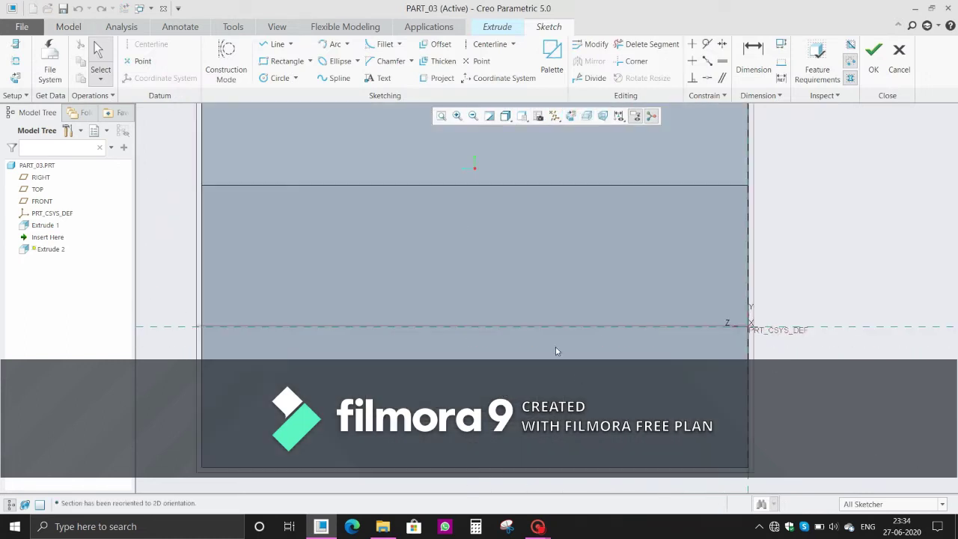
# - Try to sketch a centerline across the side face, and undo it
pyautogui.click(284, 60)
pyautogui.scroll(-1, 452, 347)
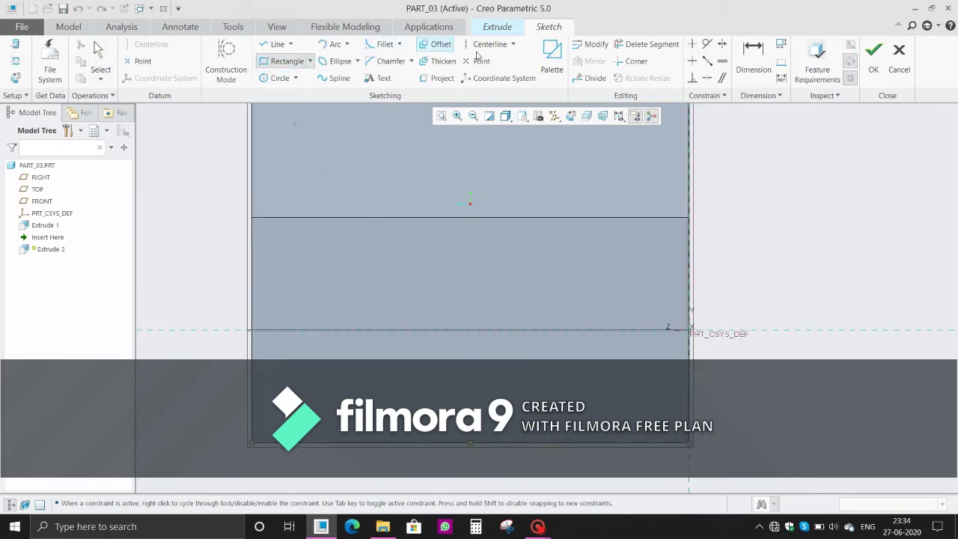
pyautogui.click(488, 43)
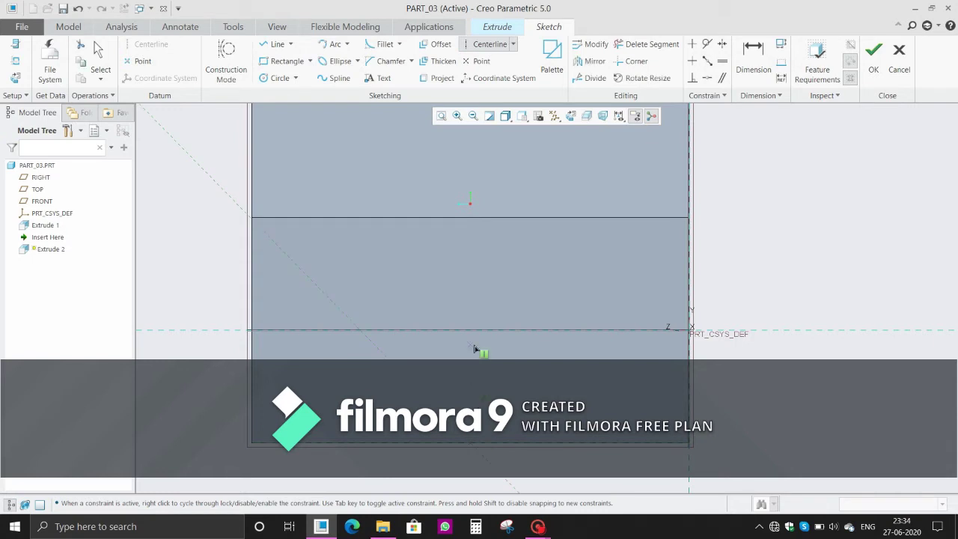
pyautogui.hotkey('ctrl', 'z')
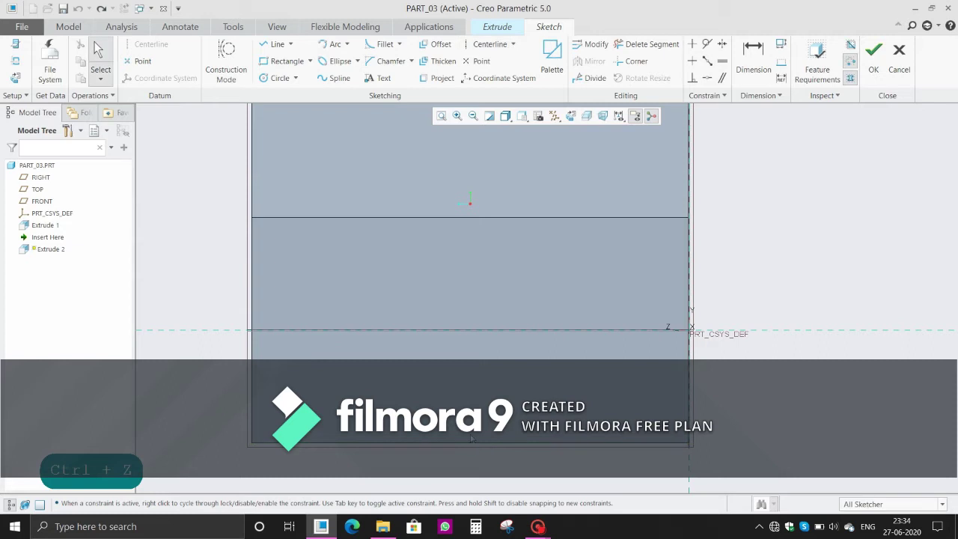
# - Sketch a vertical centerline through the side face's midpoint and a rectangle about 26.8 wide, centred on it, along the lower edge
pyautogui.click(489, 44)
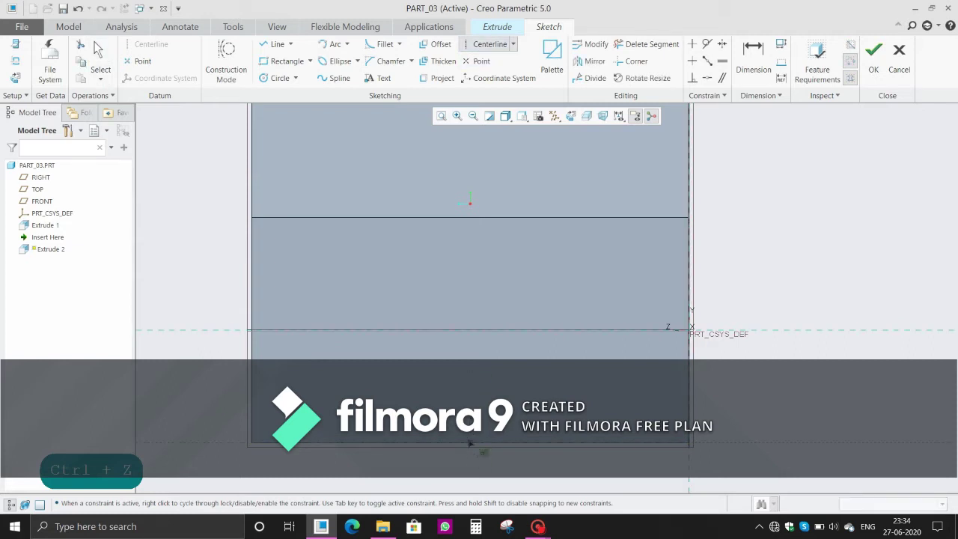
pyautogui.click(469, 443)
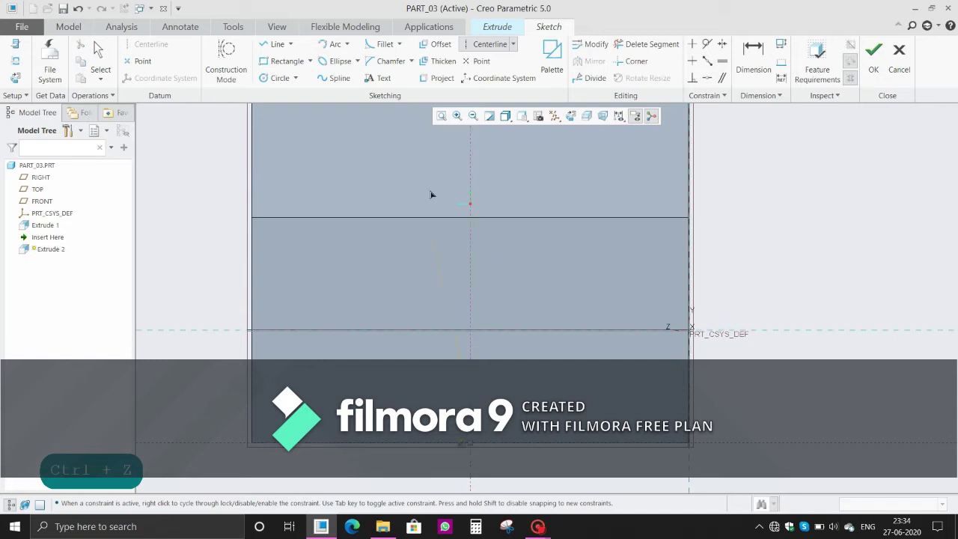
pyautogui.click(284, 60)
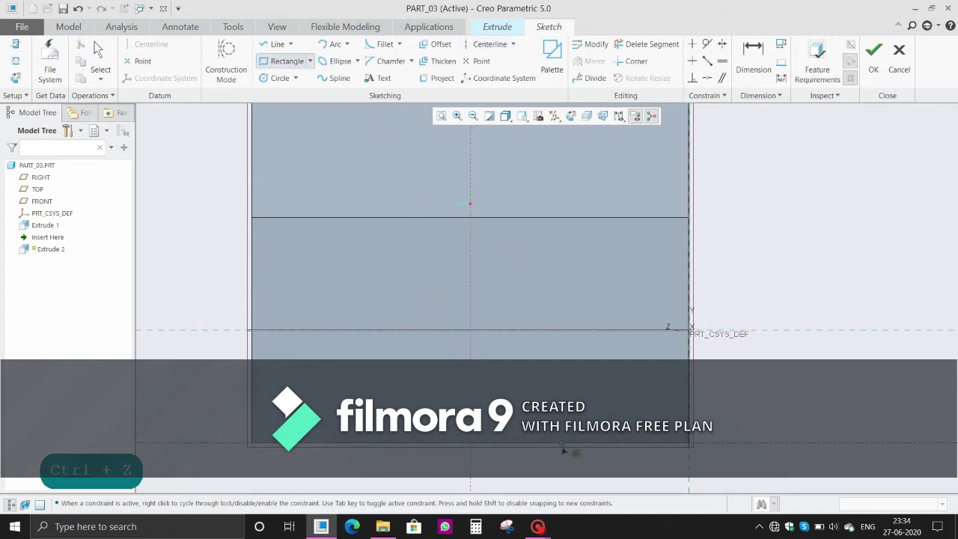
pyautogui.click(384, 349)
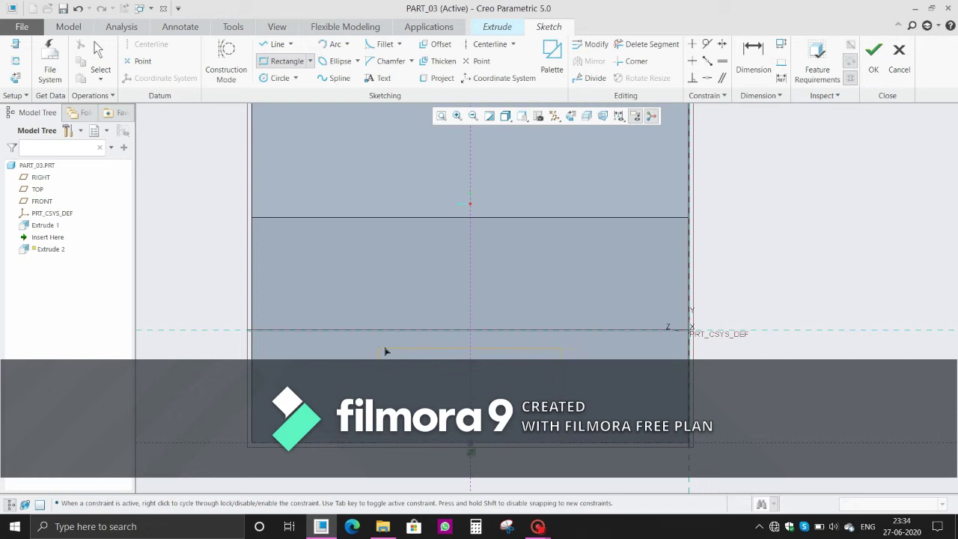
pyautogui.middleClick(446, 302)
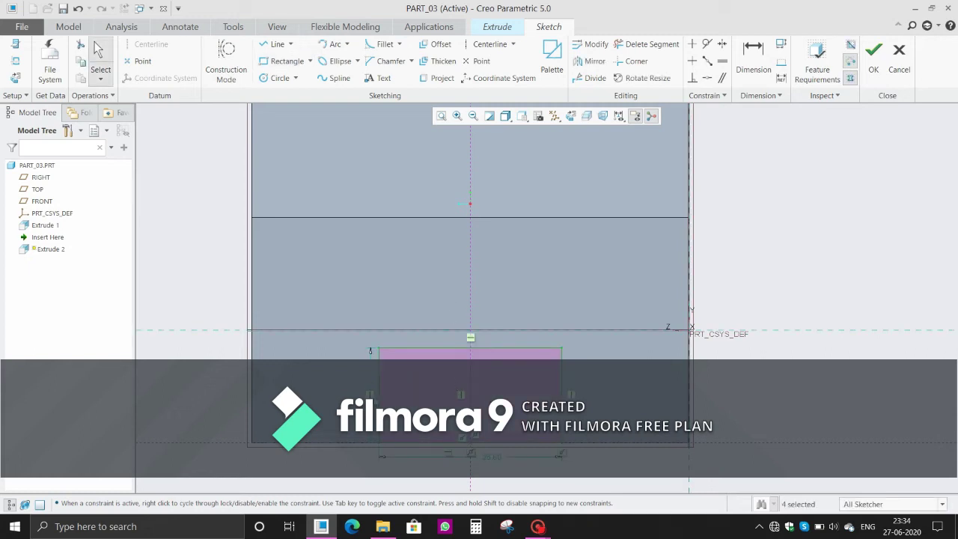
# - Set the rectangle's height to 14 and its width to 34
pyautogui.doubleClick(370, 403)
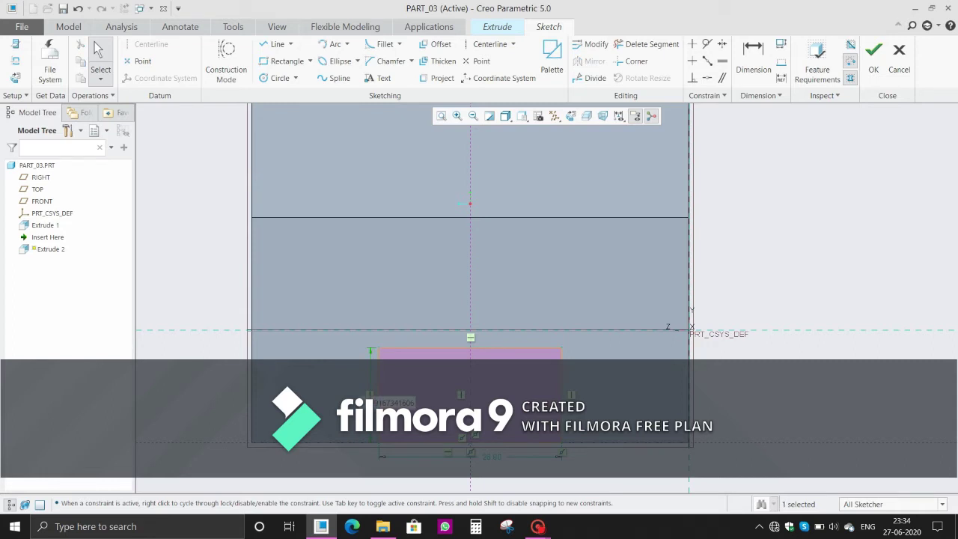
pyautogui.write('14')
pyautogui.press('Return')
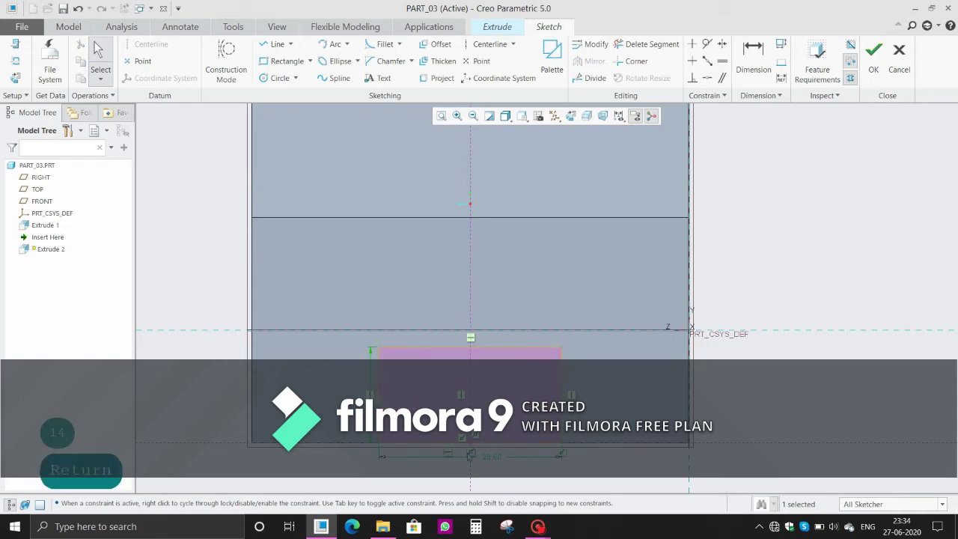
pyautogui.doubleClick(495, 457)
pyautogui.write('34')
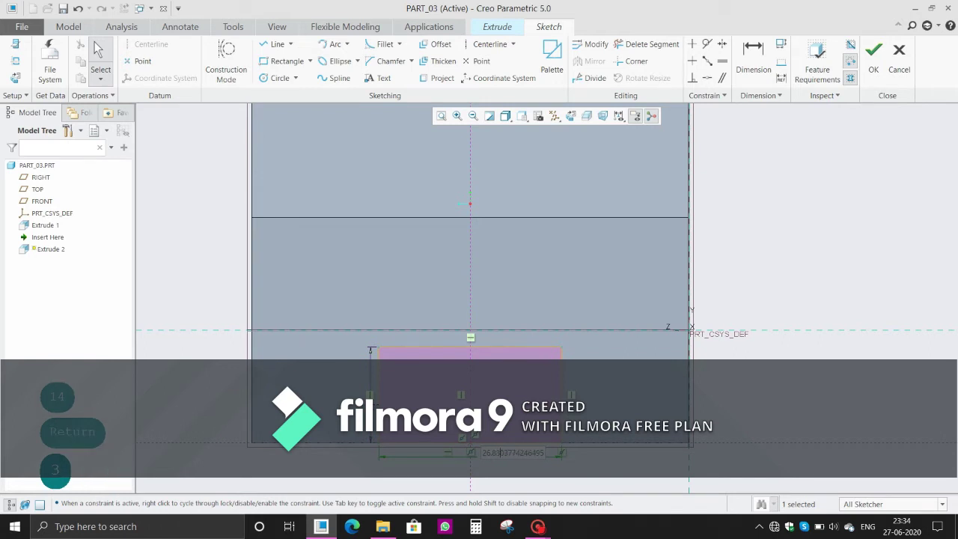
pyautogui.press('Return')
pyautogui.doubleClick(495, 458)
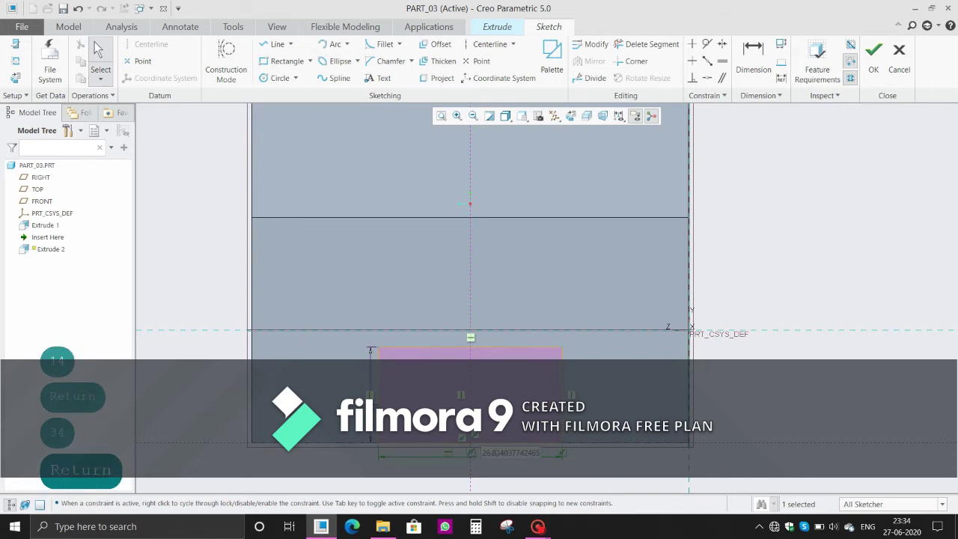
pyautogui.doubleClick(496, 453)
pyautogui.write('34')
pyautogui.press('Return')
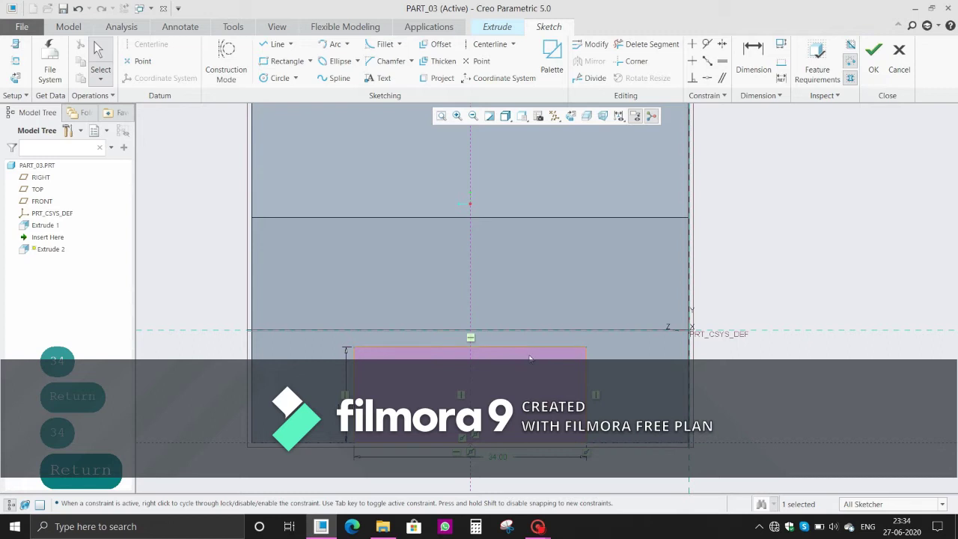
# - Finish the sketch, cut the rectangle through the whole solid with a depth of about 136, and save the part
pyautogui.click(874, 54)
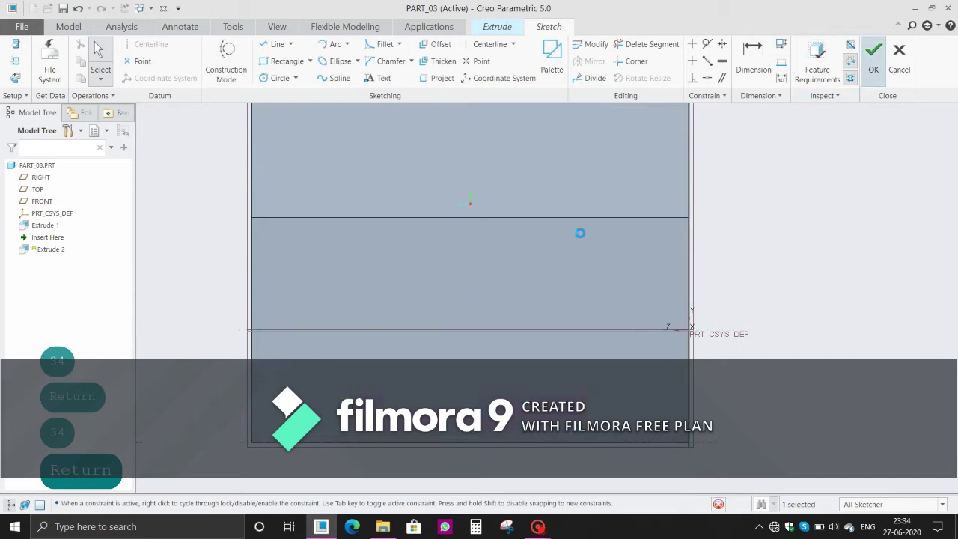
pyautogui.scroll(4, 482, 323)
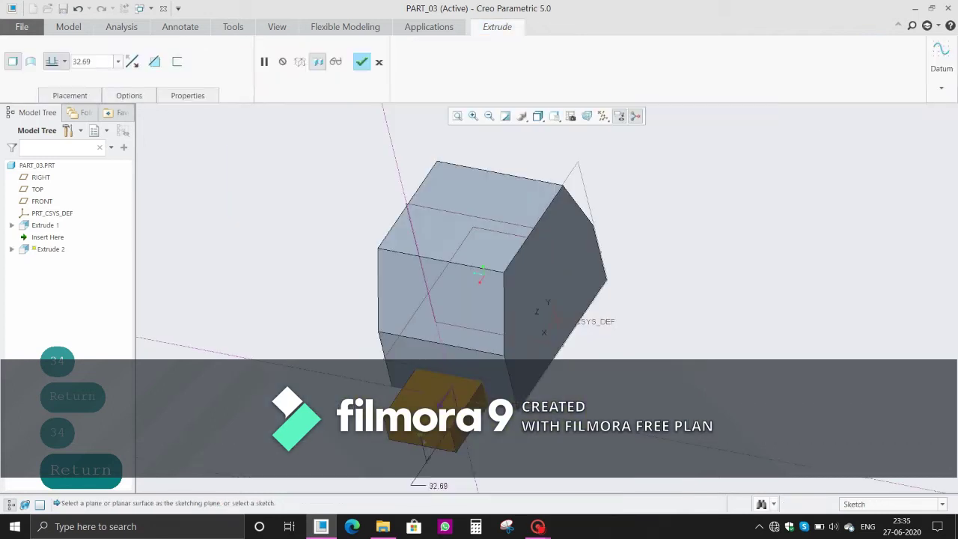
pyautogui.click(450, 393)
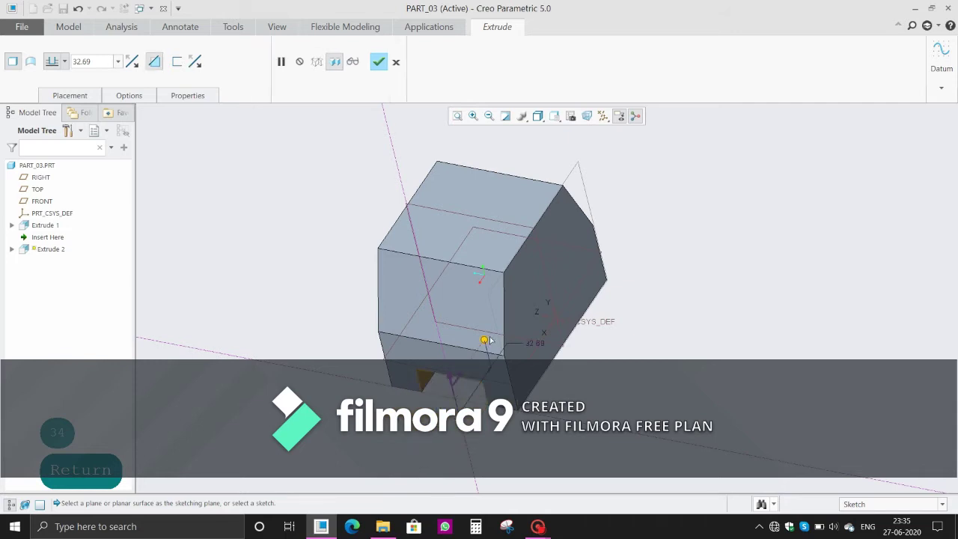
pyautogui.moveTo(485, 340); pyautogui.dragTo(581, 191)
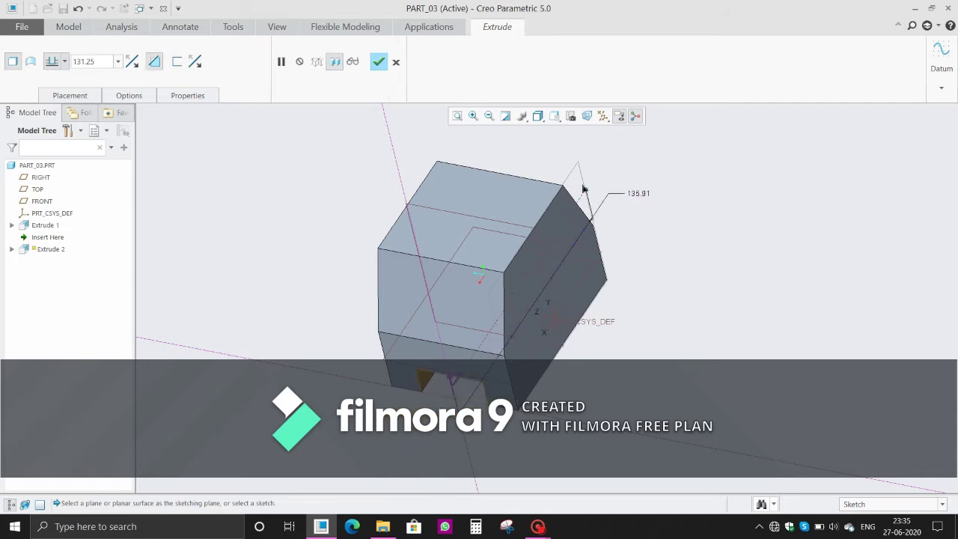
pyautogui.click(378, 62)
pyautogui.moveTo(546, 229); pyautogui.dragTo(716, 210, button='middle')
pyautogui.click(717, 210)
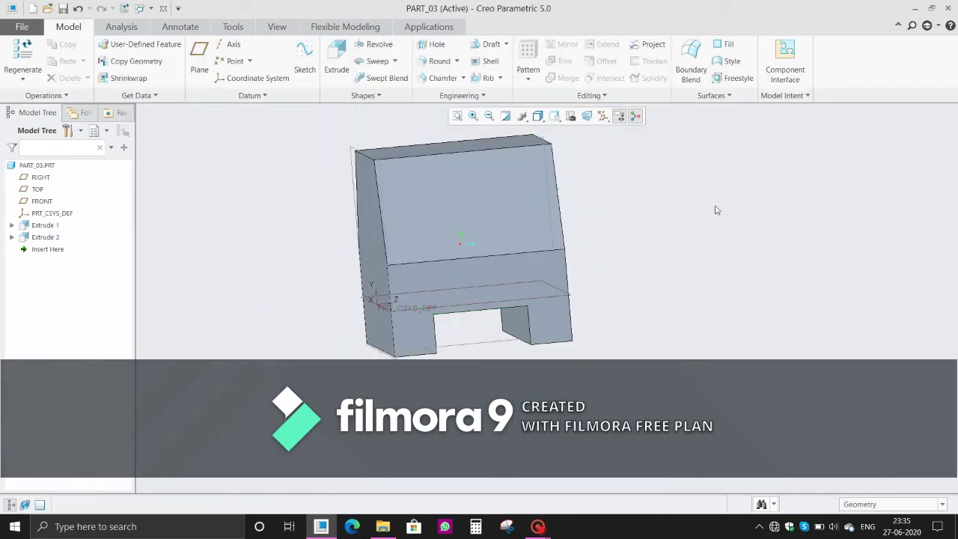
pyautogui.hotkey('ctrl', 's')
# - Start an extrude sketch on the lower vertical side face above the slot and orient the view parallel to the sketch plane
pyautogui.moveTo(573, 249); pyautogui.dragTo(494, 265, button='middle')
pyautogui.click(558, 324)
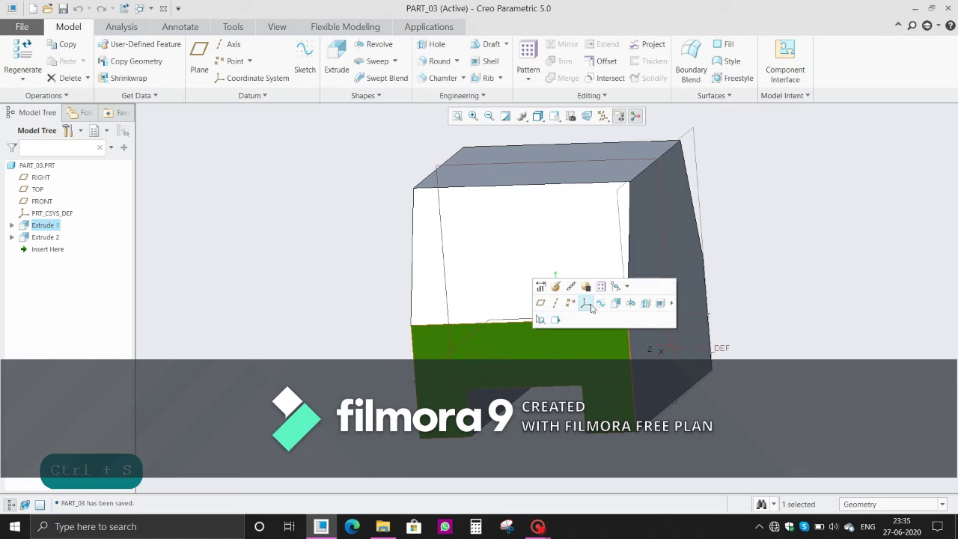
pyautogui.click(615, 302)
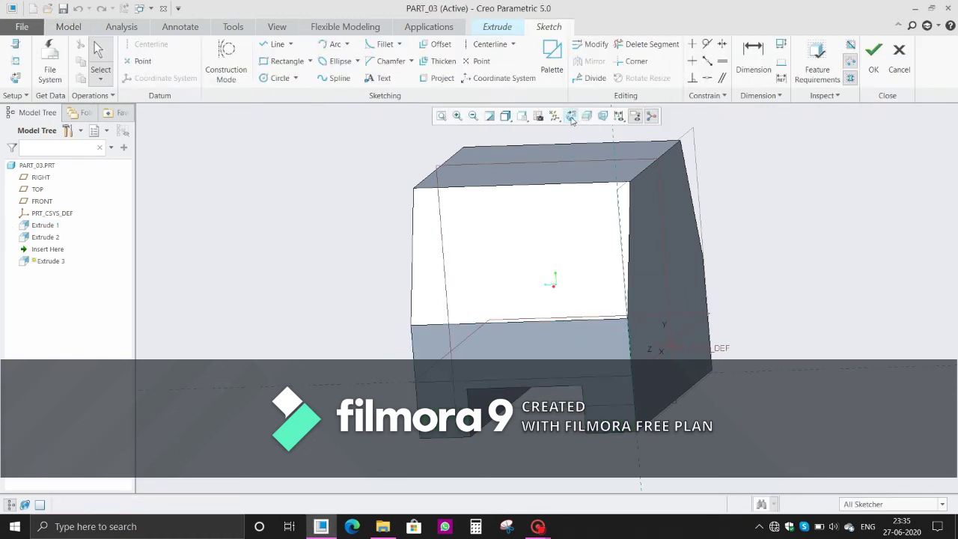
pyautogui.click(571, 115)
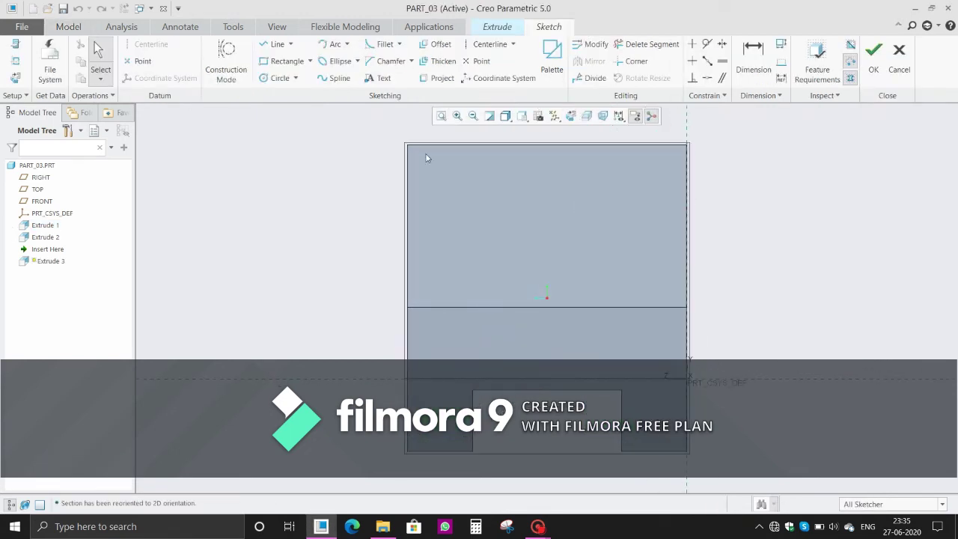
# - Sketch a narrow rectangle from the end of the slanted face's lower edge past the solid's upper edge, and set its width to 8
pyautogui.click(281, 60)
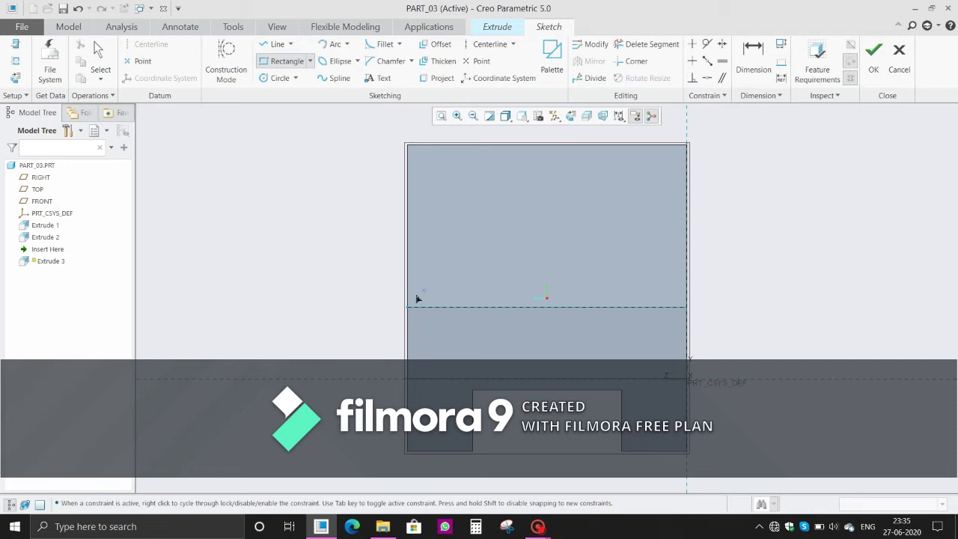
pyautogui.click(406, 307)
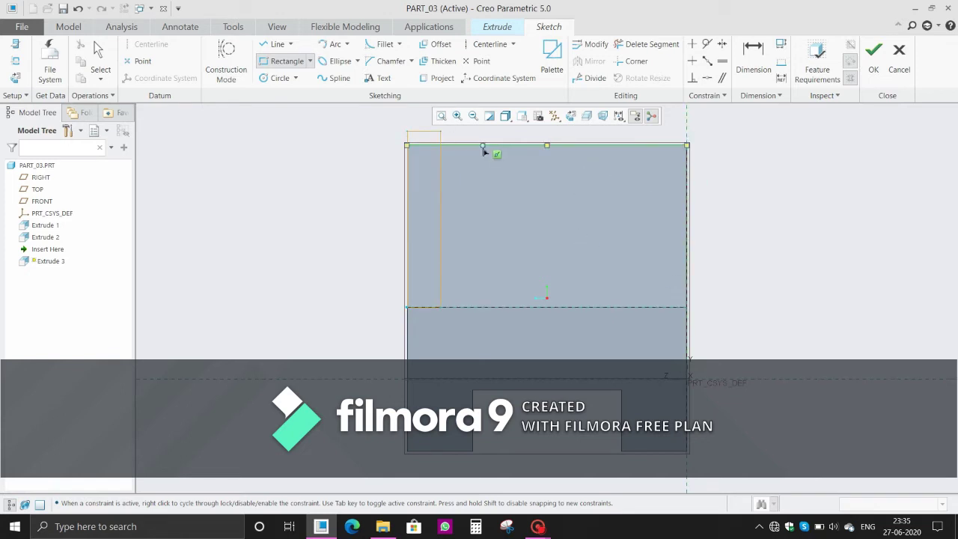
pyautogui.click(441, 135)
pyautogui.middleClick(459, 279)
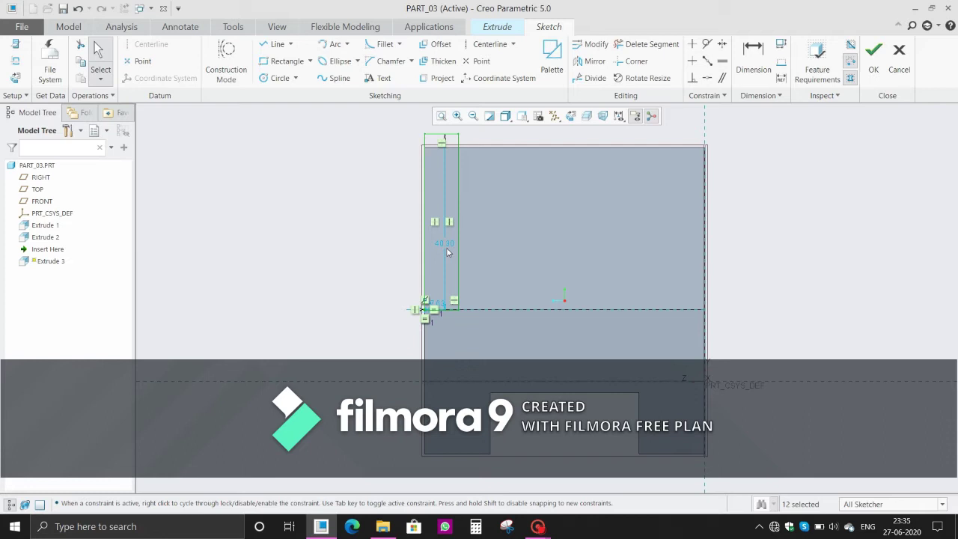
pyautogui.scroll(-5, 469, 343)
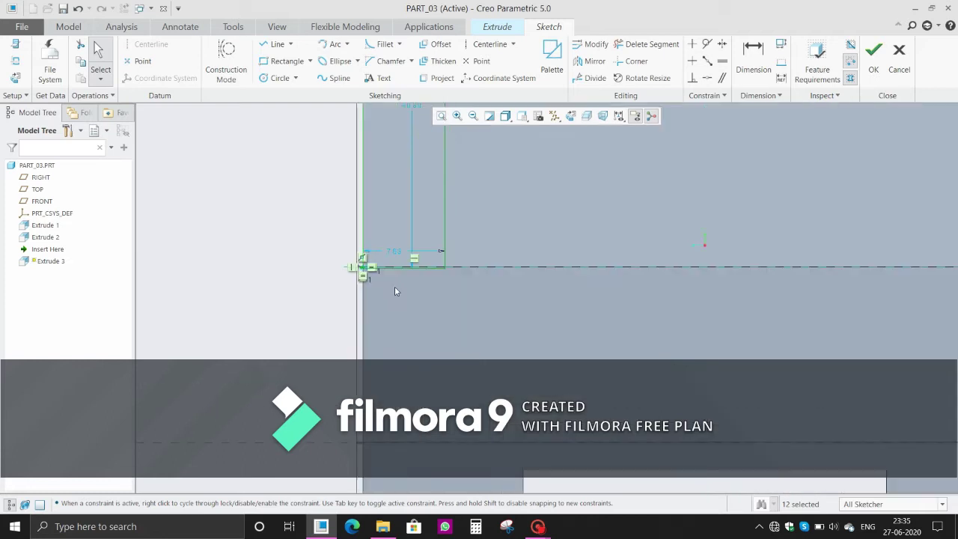
pyautogui.doubleClick(410, 238)
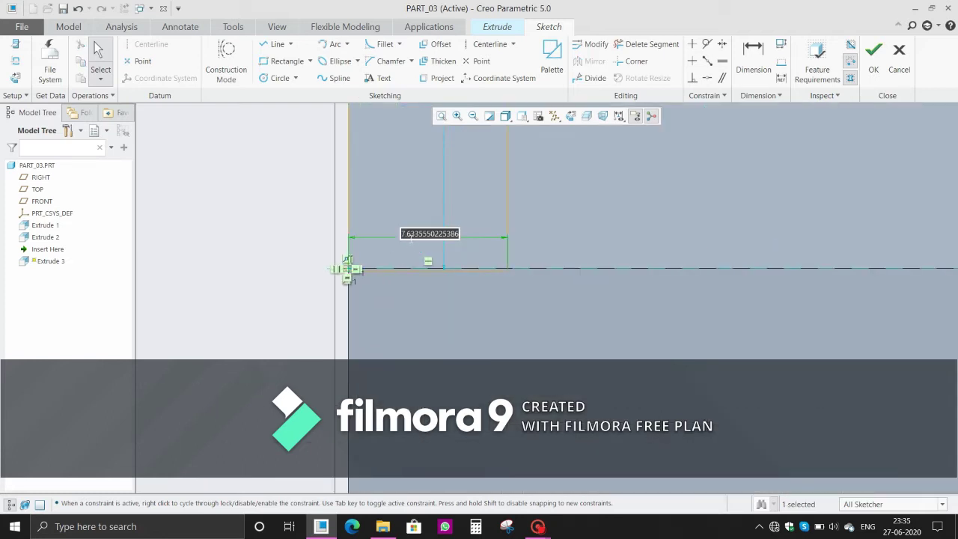
pyautogui.write('8')
pyautogui.press('Return')
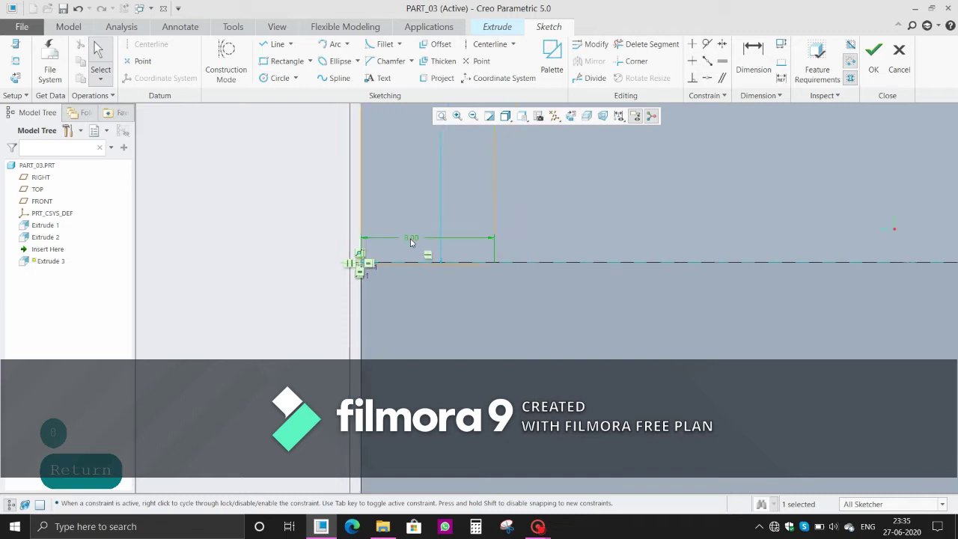
# - Try to finish the narrow rectangle's sketch, exit the sketcher with the incomplete section, and discard the extrude
pyautogui.click(874, 58)
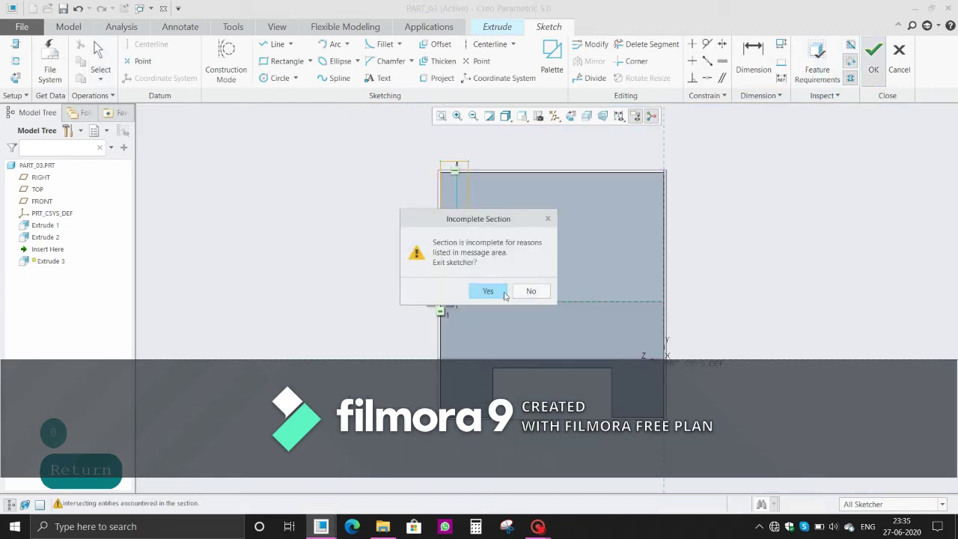
pyautogui.click(530, 291)
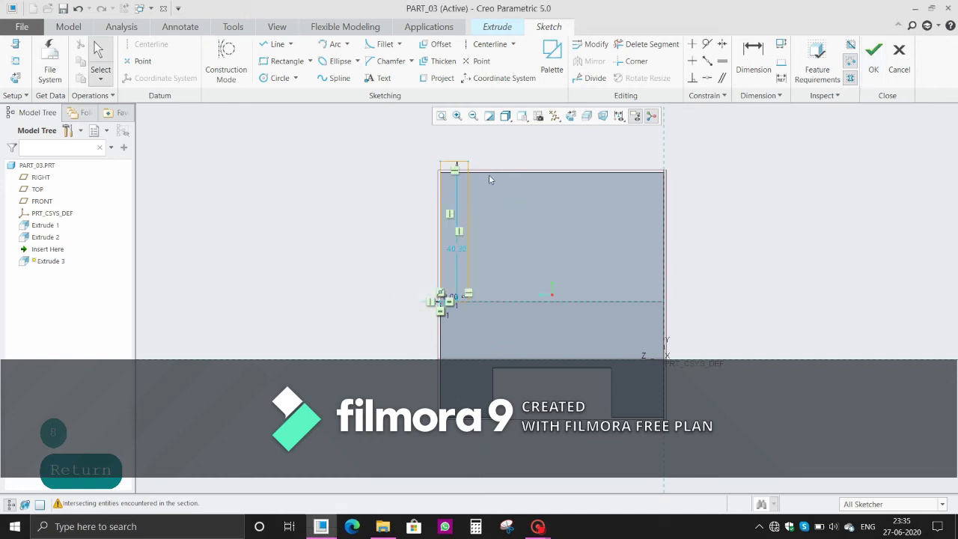
pyautogui.click(874, 60)
pyautogui.click(488, 291)
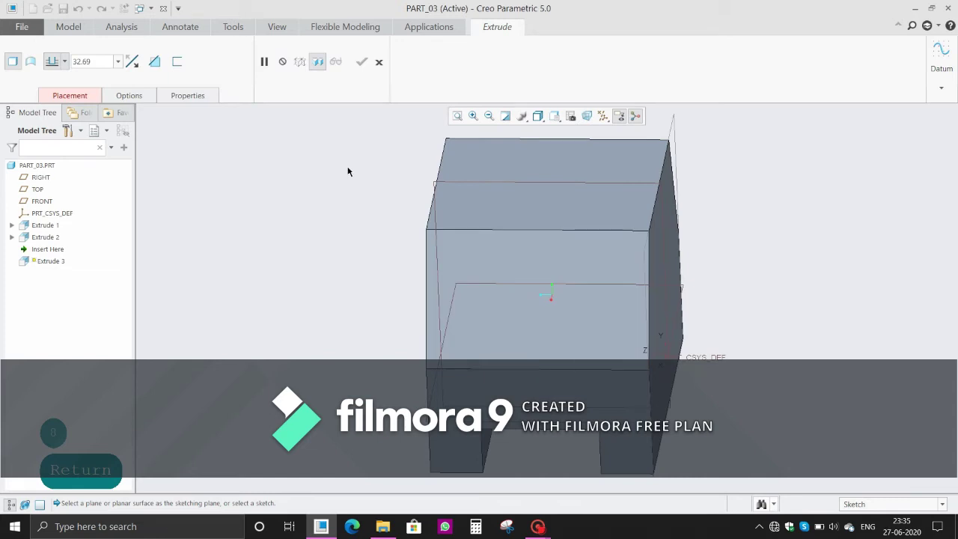
pyautogui.click(378, 62)
# - Examine the solid's slanted and lower side faces and display the dimensions of the base extrude
pyautogui.scroll(3, 507, 244)
pyautogui.moveTo(510, 242); pyautogui.dragTo(452, 217, button='middle')
pyautogui.scroll(-4, 417, 208)
pyautogui.click(419, 208)
pyautogui.scroll(5, 420, 208)
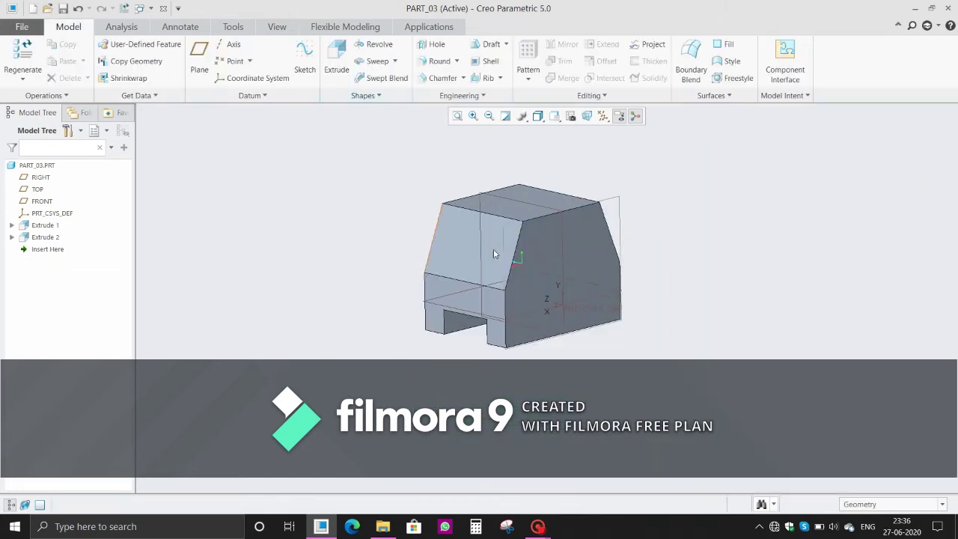
pyautogui.scroll(-5, 494, 251)
pyautogui.scroll(3, 472, 290)
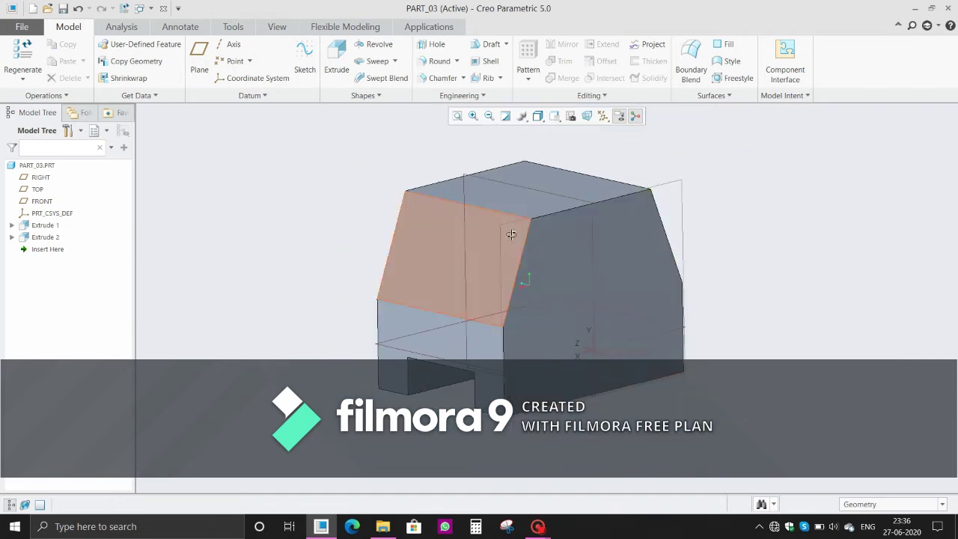
pyautogui.moveTo(512, 234); pyautogui.dragTo(484, 241, button='middle')
pyautogui.scroll(-3, 444, 311)
pyautogui.doubleClick(414, 356)
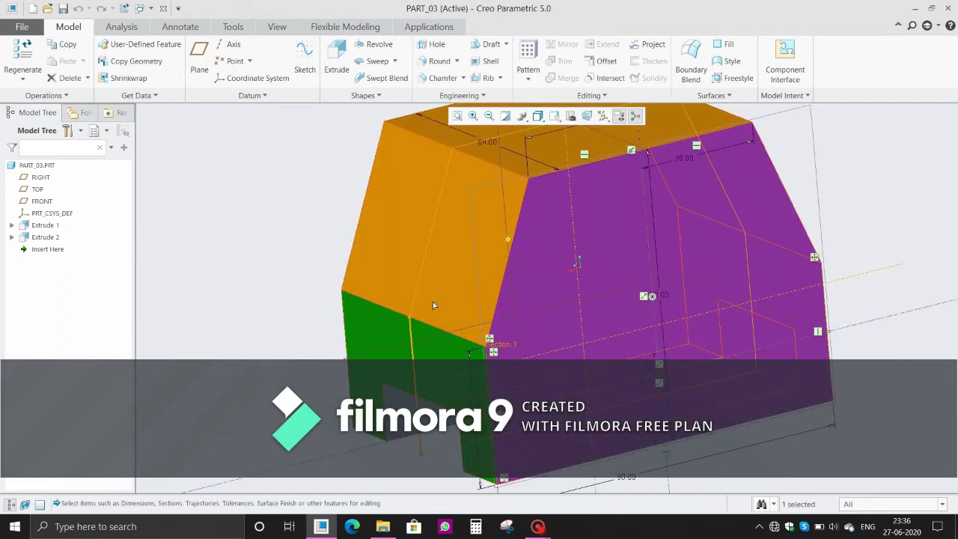